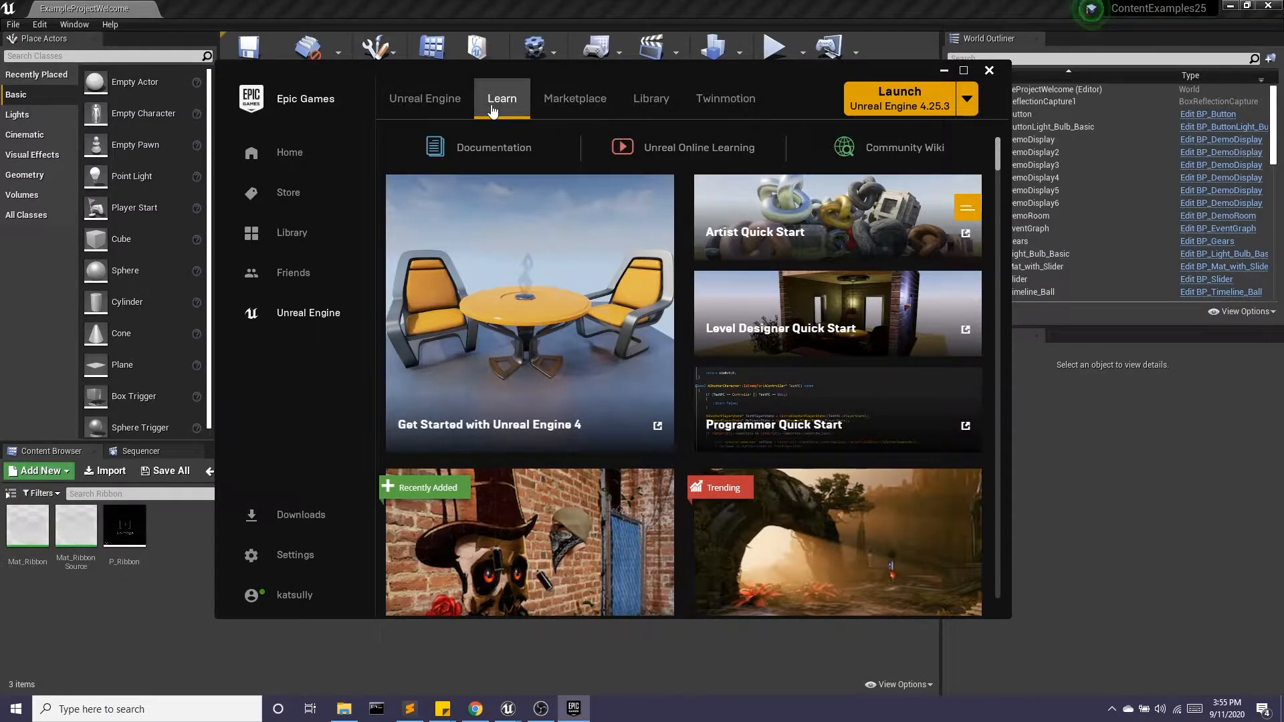
- Locate the Content Examples project under Engine Feature Samples in the launcher's Learn section, and return to the ContentExamples25 editor
{"action": "scroll", "coordinate": [519, 281], "scroll_direction": "down", "scroll_amount": 10}
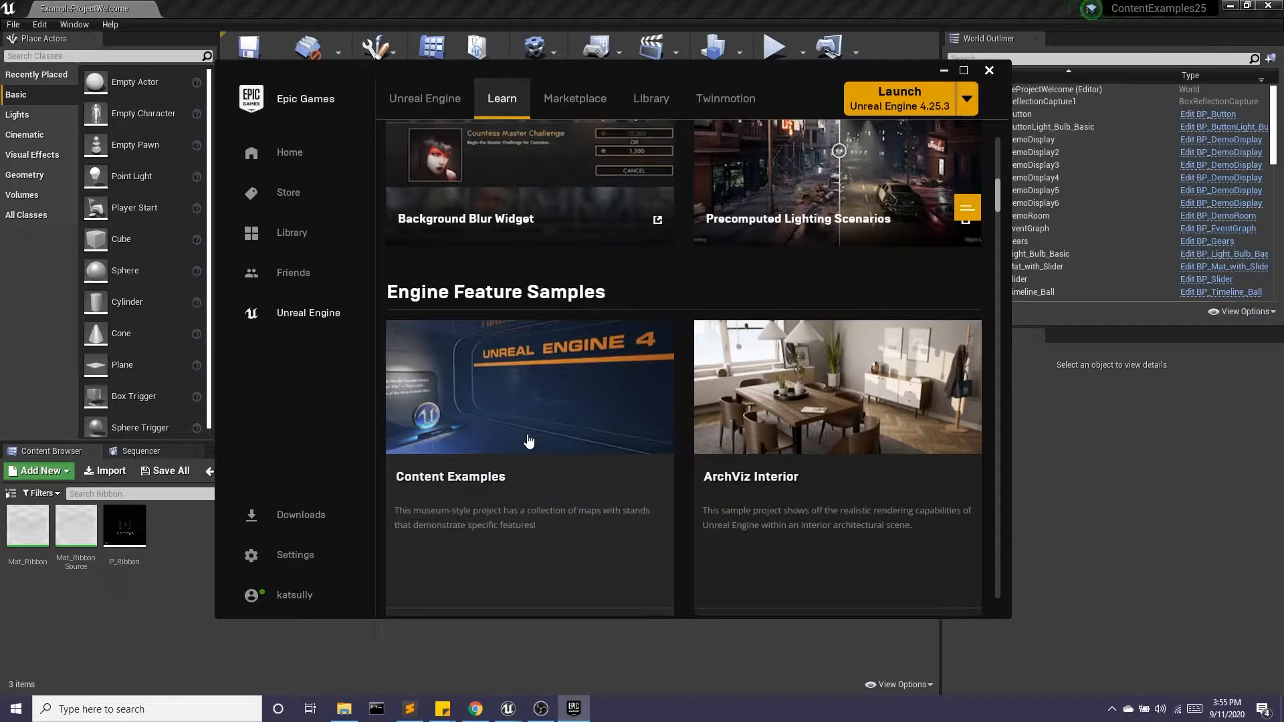
{"action": "scroll", "coordinate": [547, 450], "scroll_direction": "down", "scroll_amount": 1}
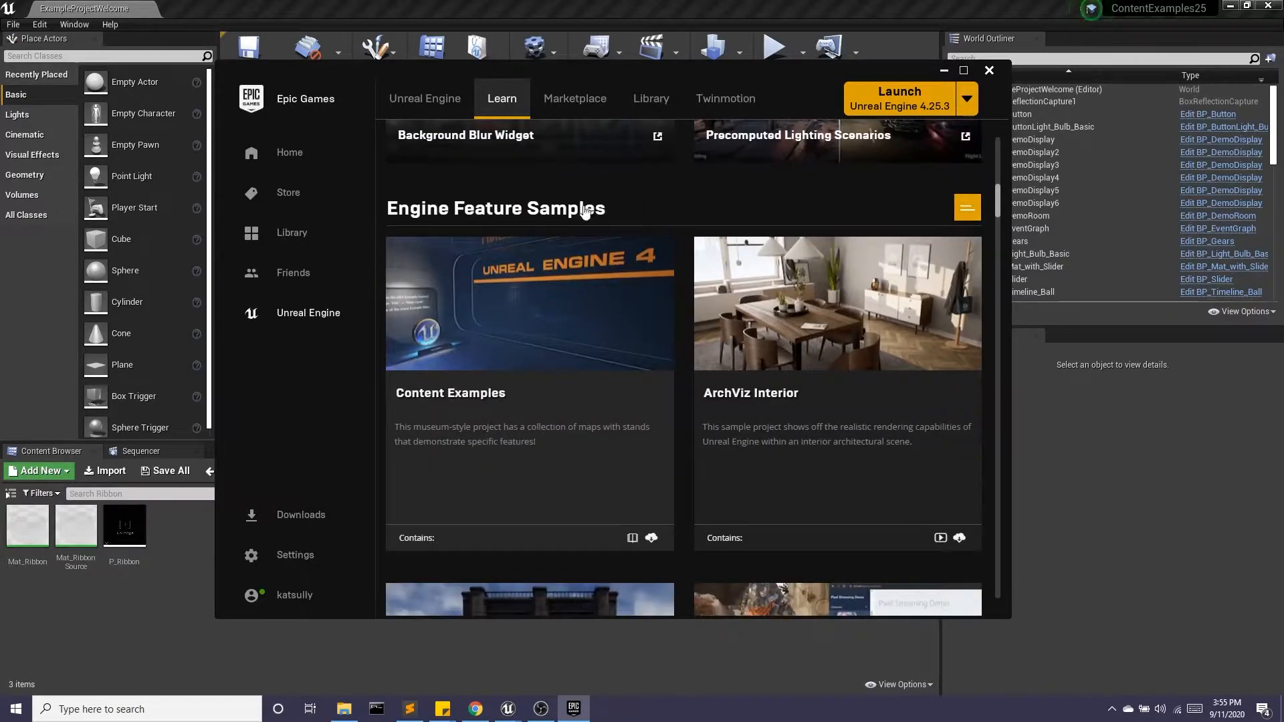
{"action": "left_click", "coordinate": [950, 72]}
{"action": "mouse_move", "coordinate": [509, 710]}
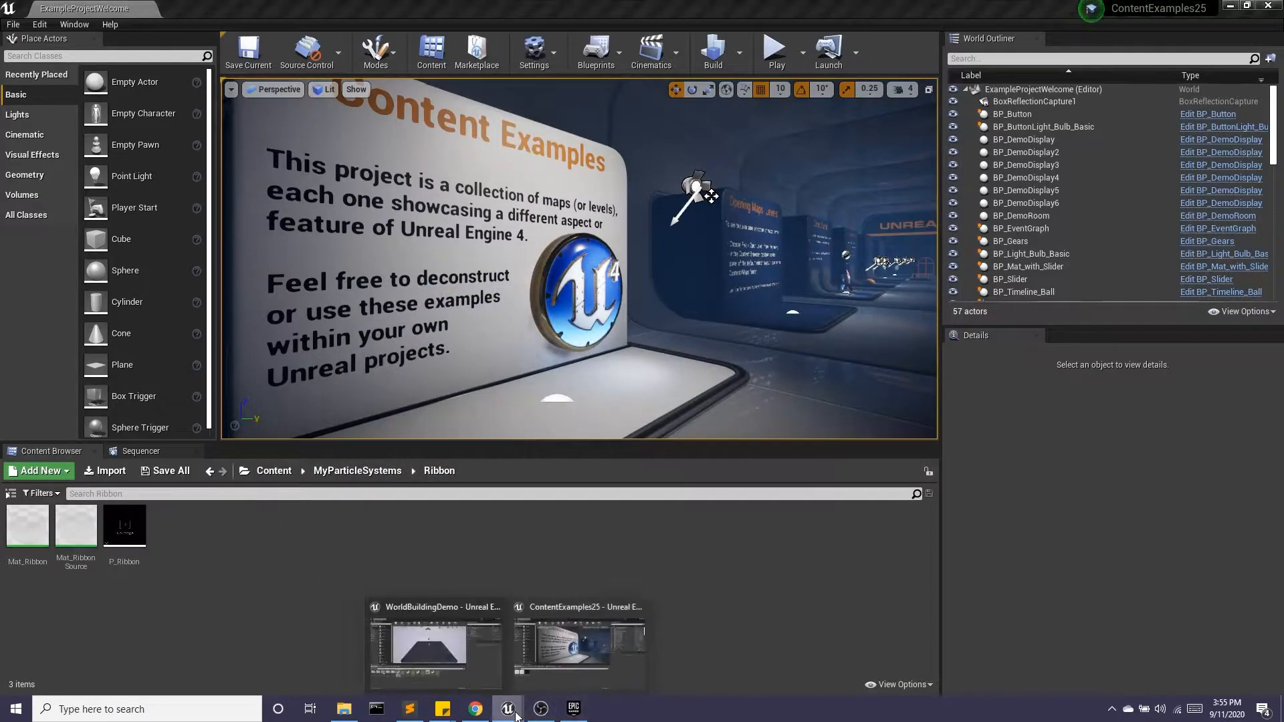
{"action": "left_click", "coordinate": [426, 555]}
{"action": "left_click_drag", "start_coordinate": [615, 243], "coordinate": [623, 282]}
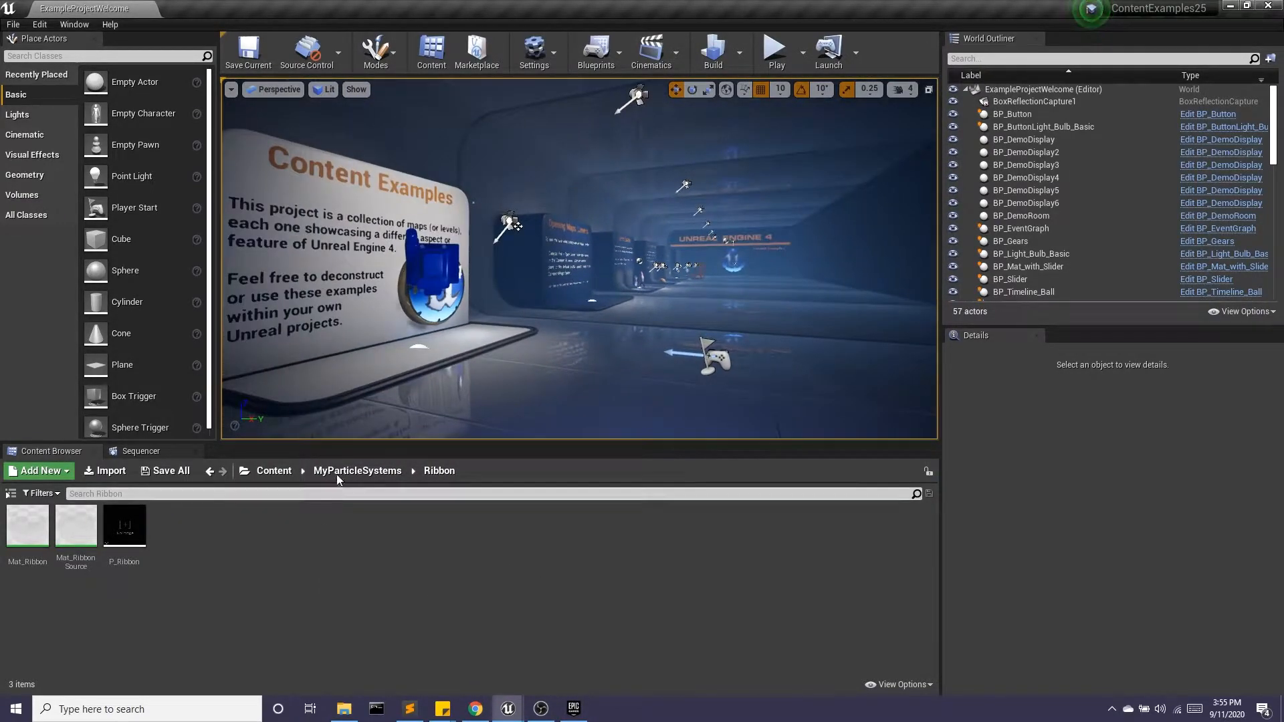
- Open the Niagara level from the project's Content/Maps folder
{"action": "left_click", "coordinate": [276, 473]}
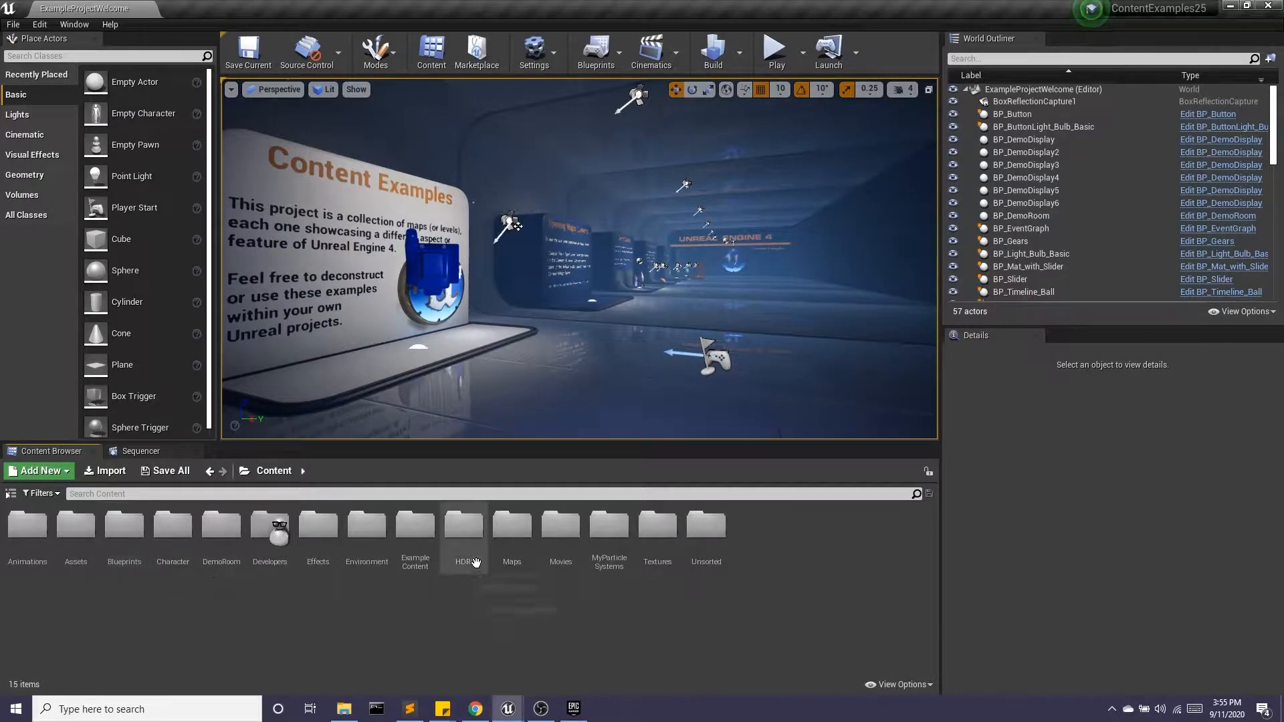
{"action": "double_click", "coordinate": [512, 532]}
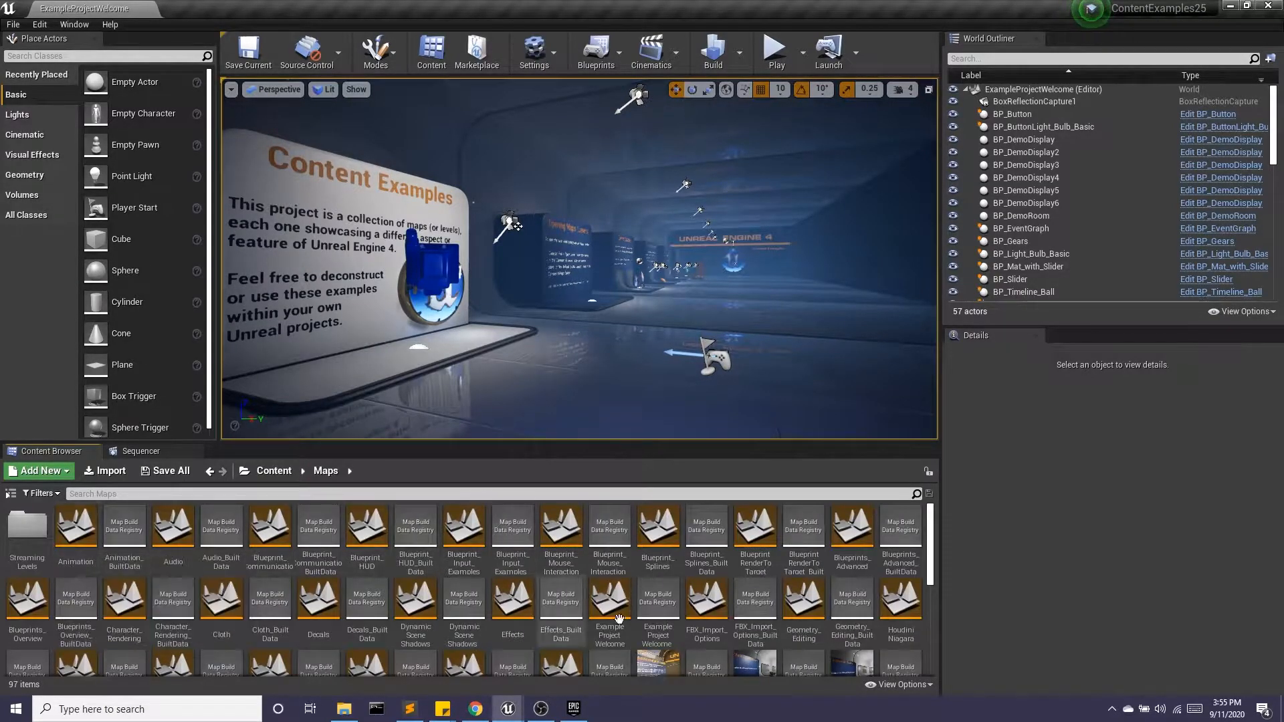
{"action": "scroll", "coordinate": [369, 606], "scroll_direction": "down", "scroll_amount": 3}
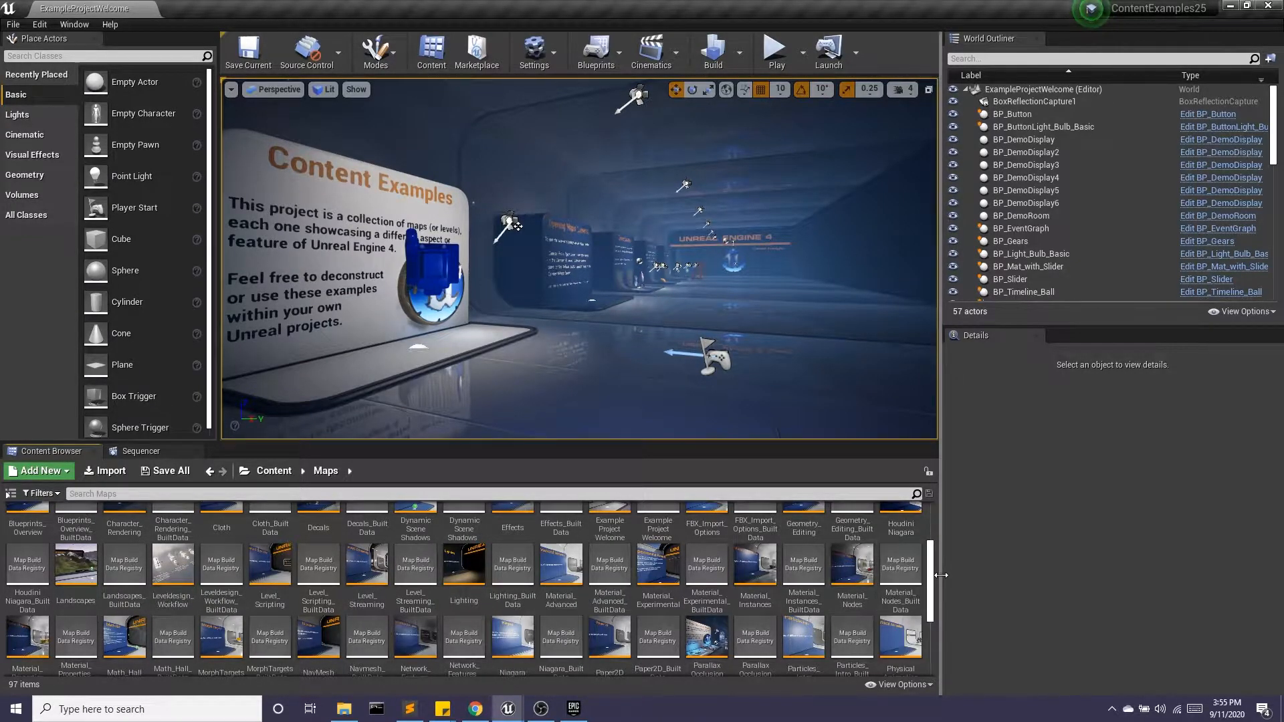
{"action": "scroll", "coordinate": [766, 552], "scroll_direction": "down", "scroll_amount": 2}
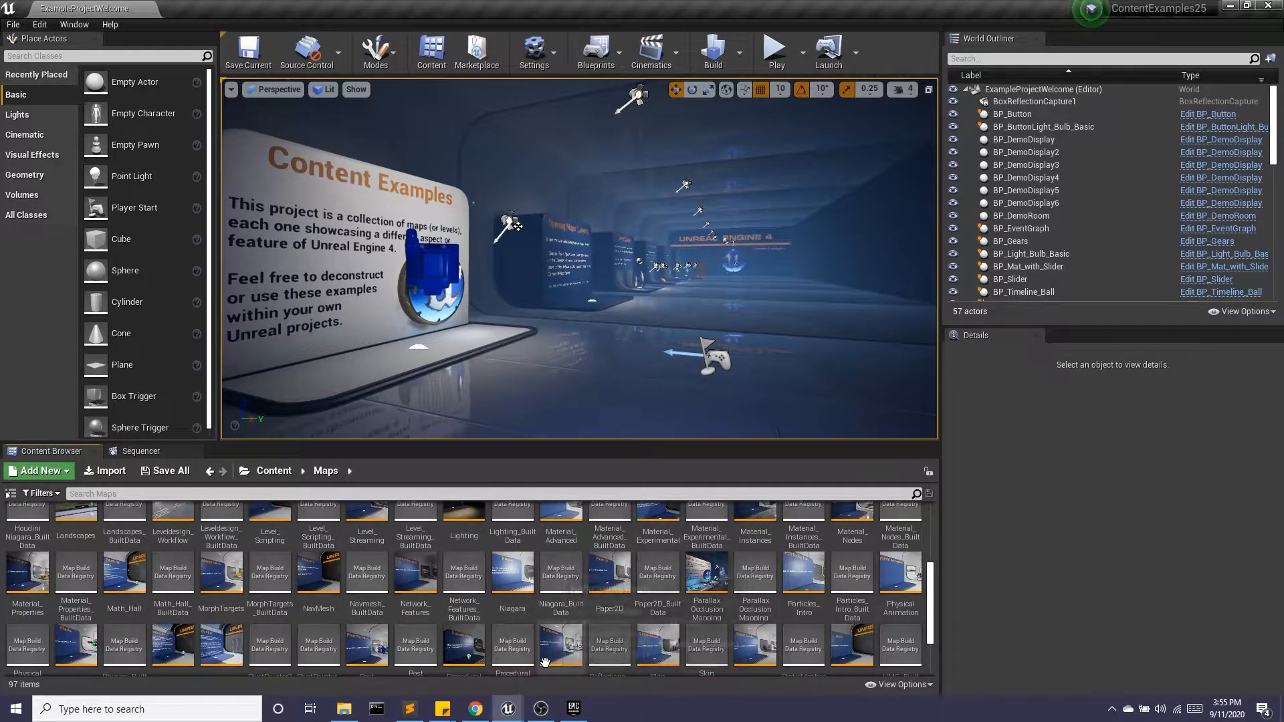
{"action": "double_click", "coordinate": [514, 578]}
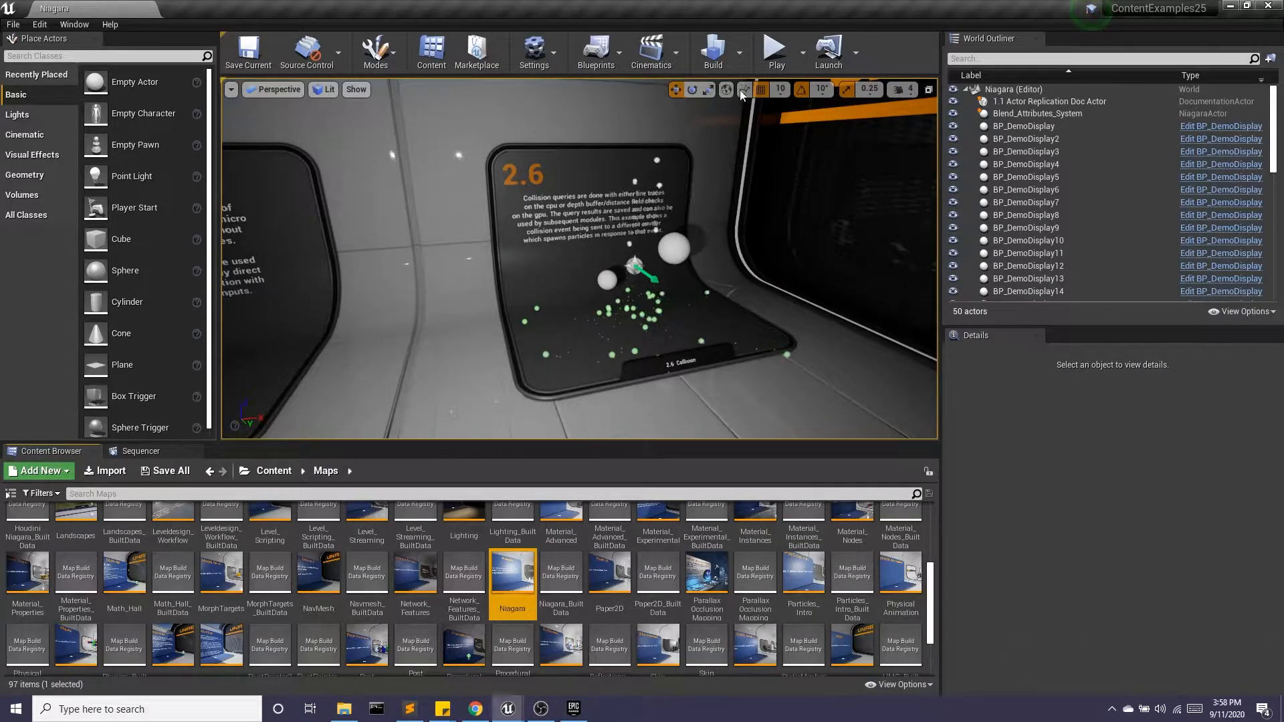
- Play the Niagara level, walk past displays 1.1 to 1.4 to examine their particle effects, and end the play session
{"action": "left_click", "coordinate": [776, 50]}
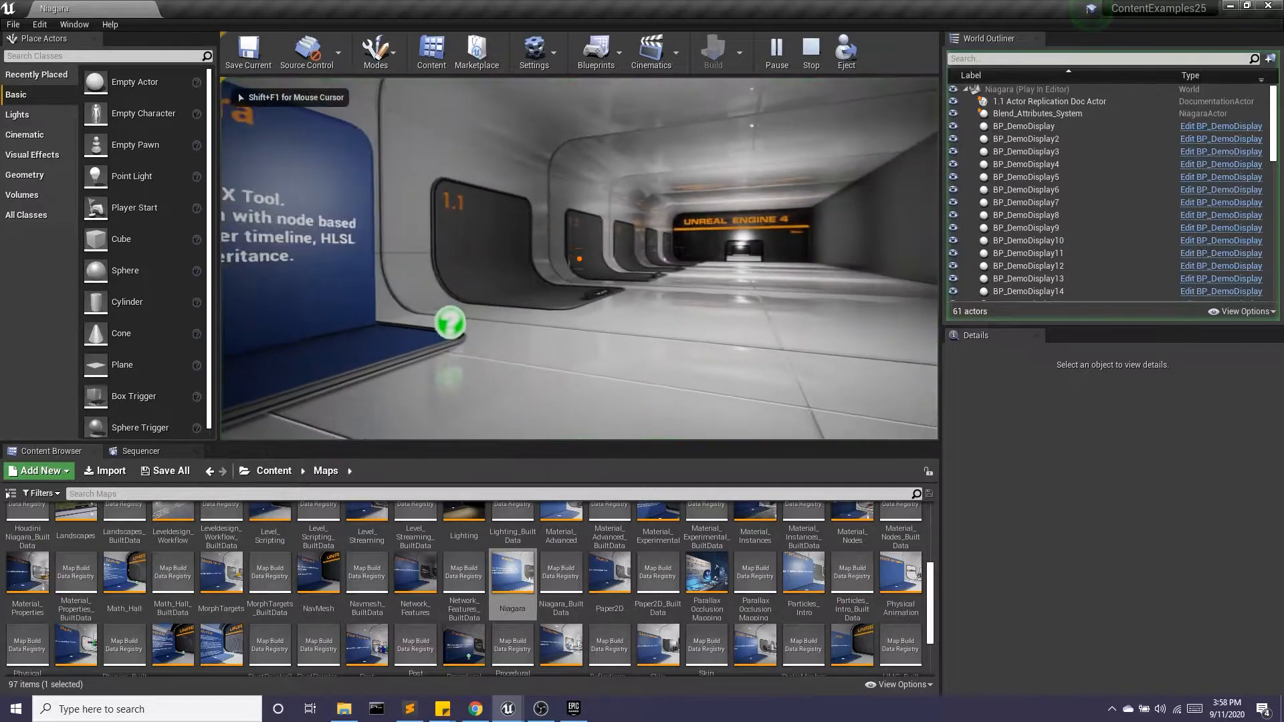
{"action": "key", "text": "w"}
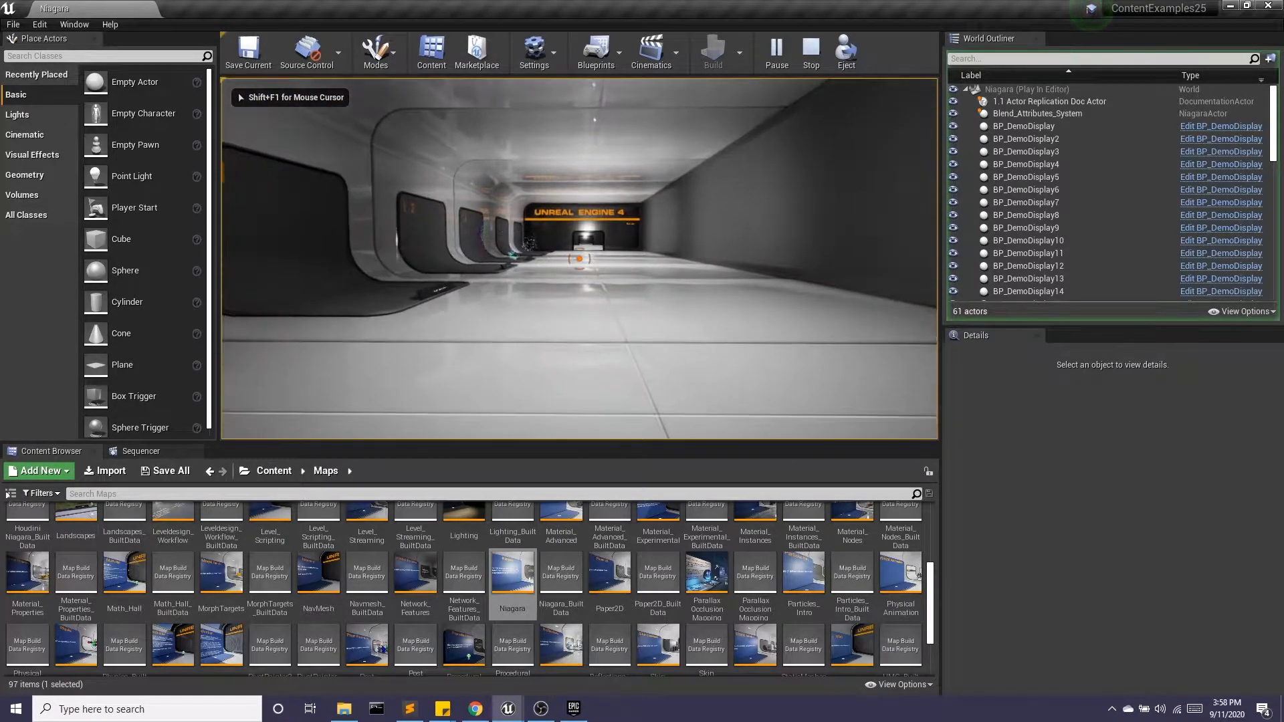
{"action": "key", "text": "w"}
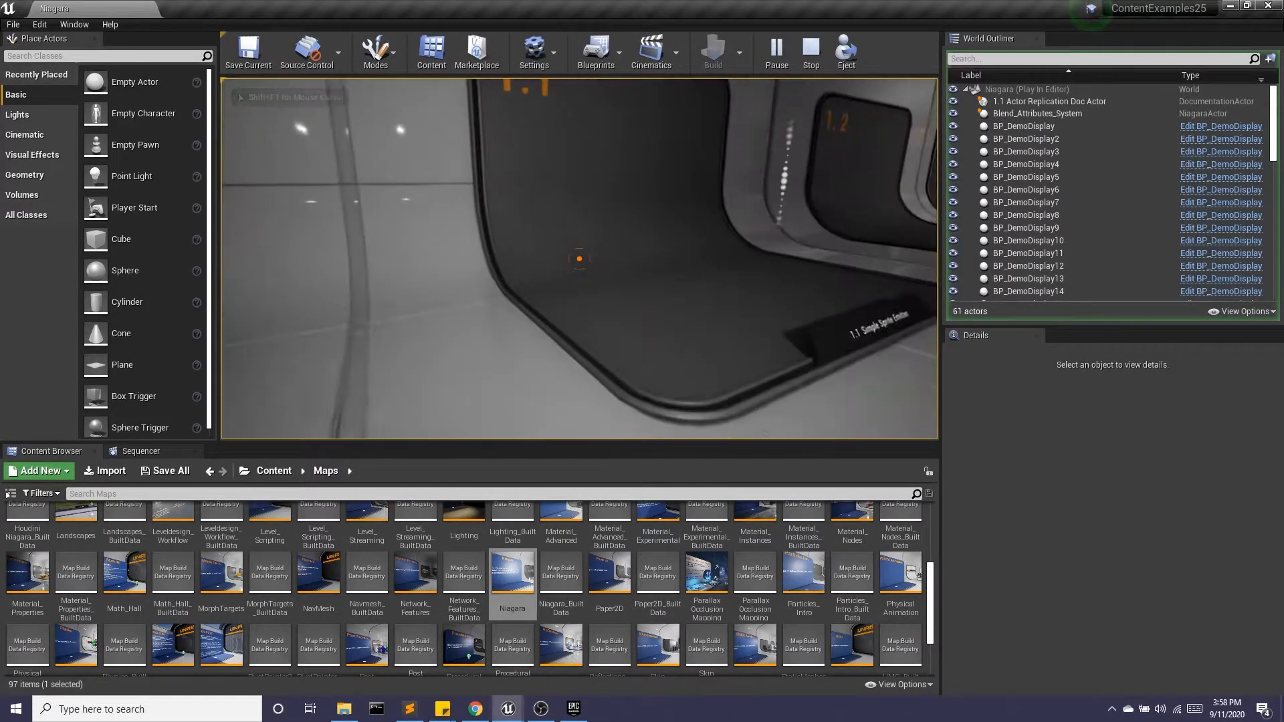
{"action": "key", "text": "d"}
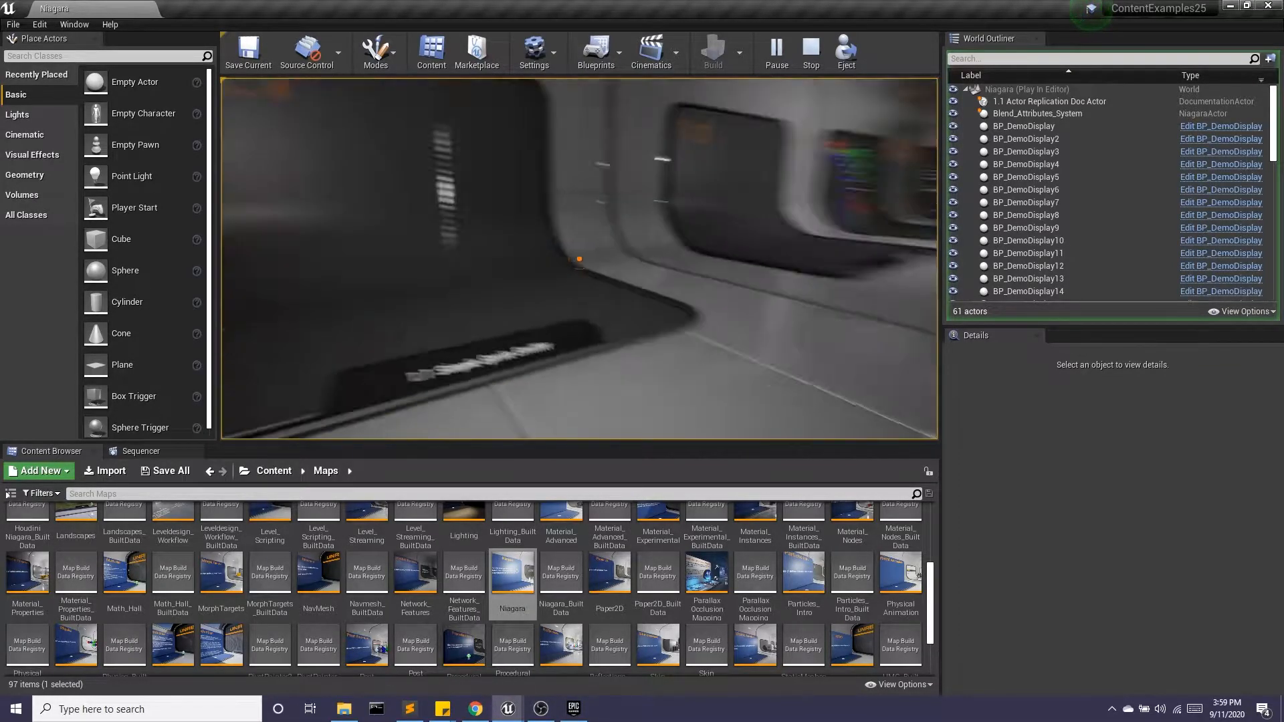
{"action": "key", "text": "w"}
{"action": "key", "text": "w"}
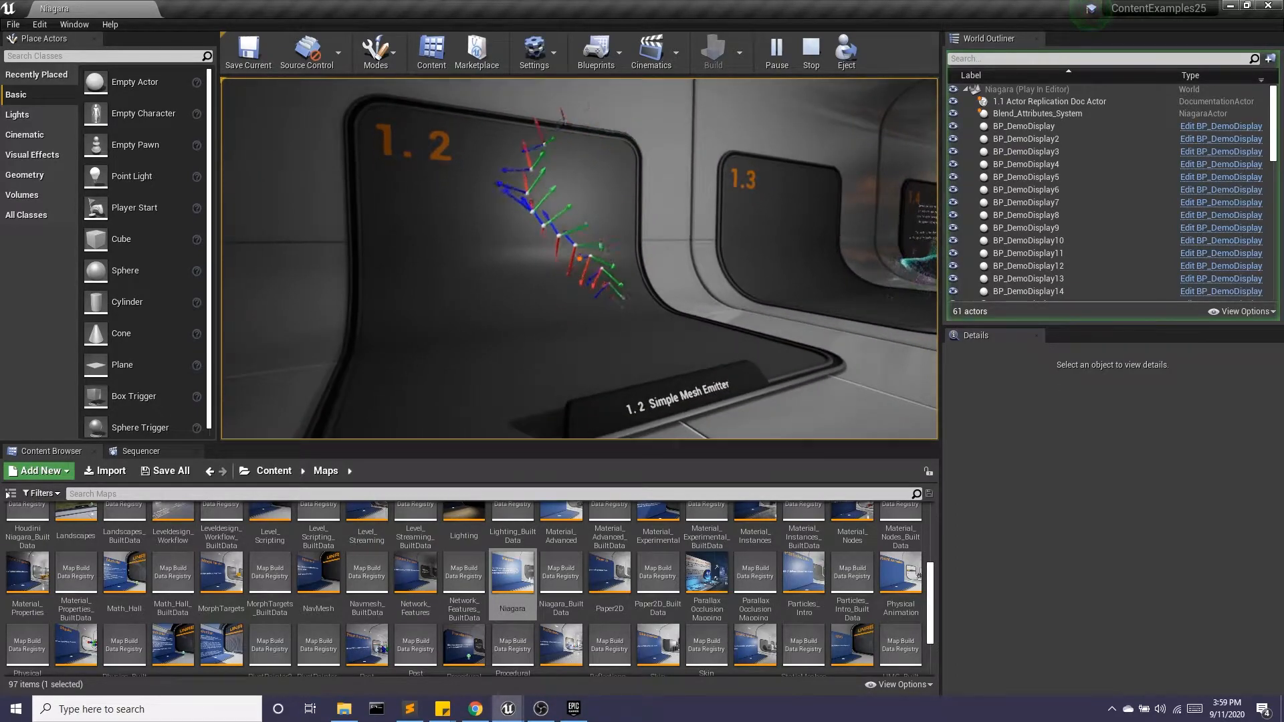
{"action": "key", "text": "w"}
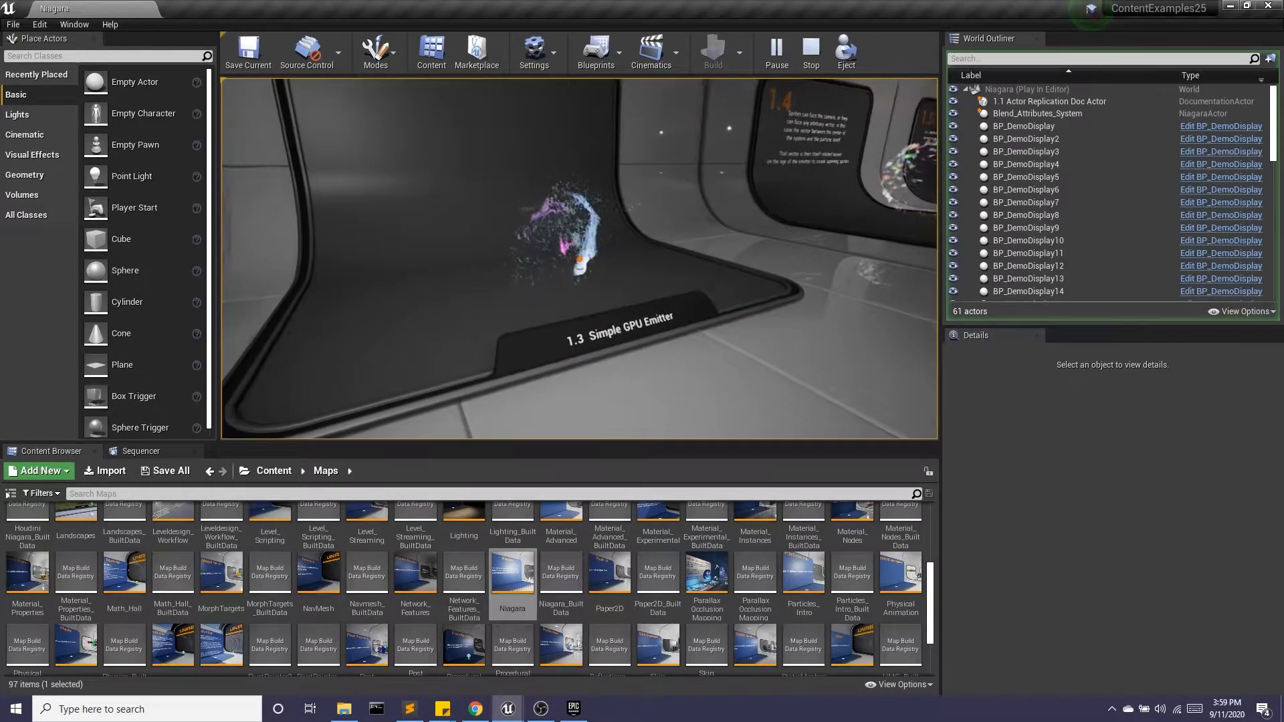
{"action": "key", "text": "w"}
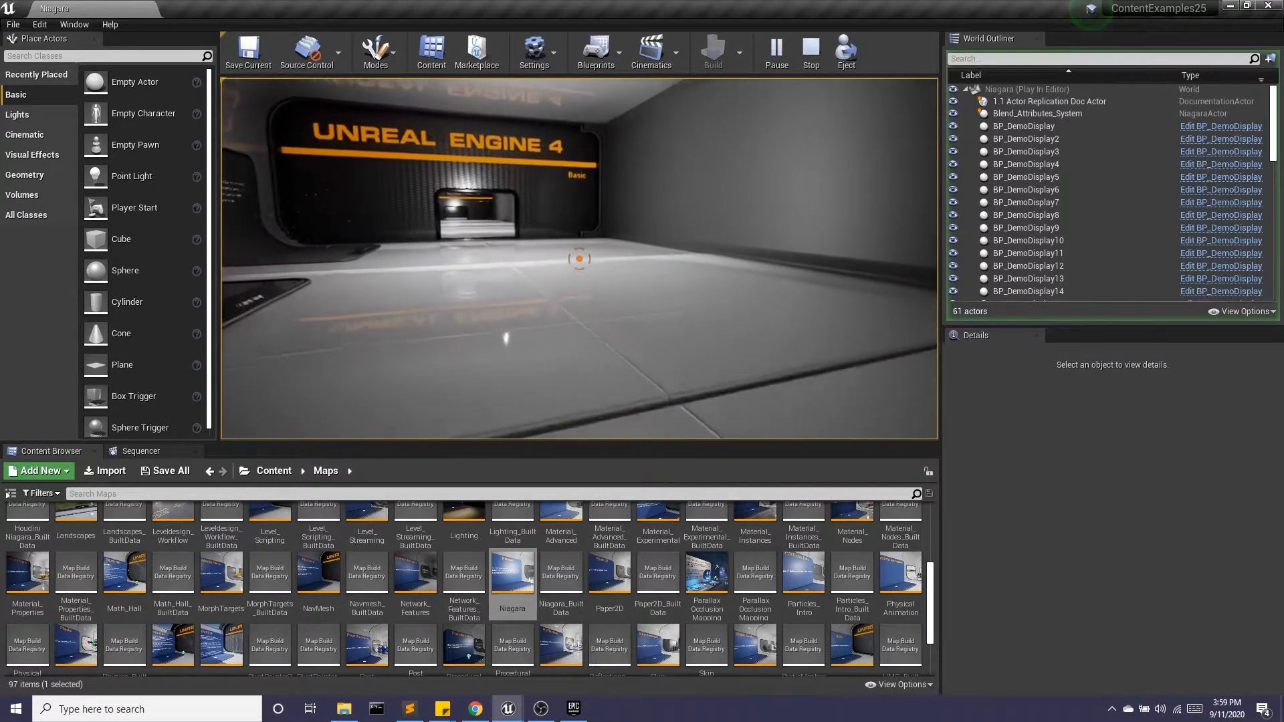
{"action": "key", "text": "w"}
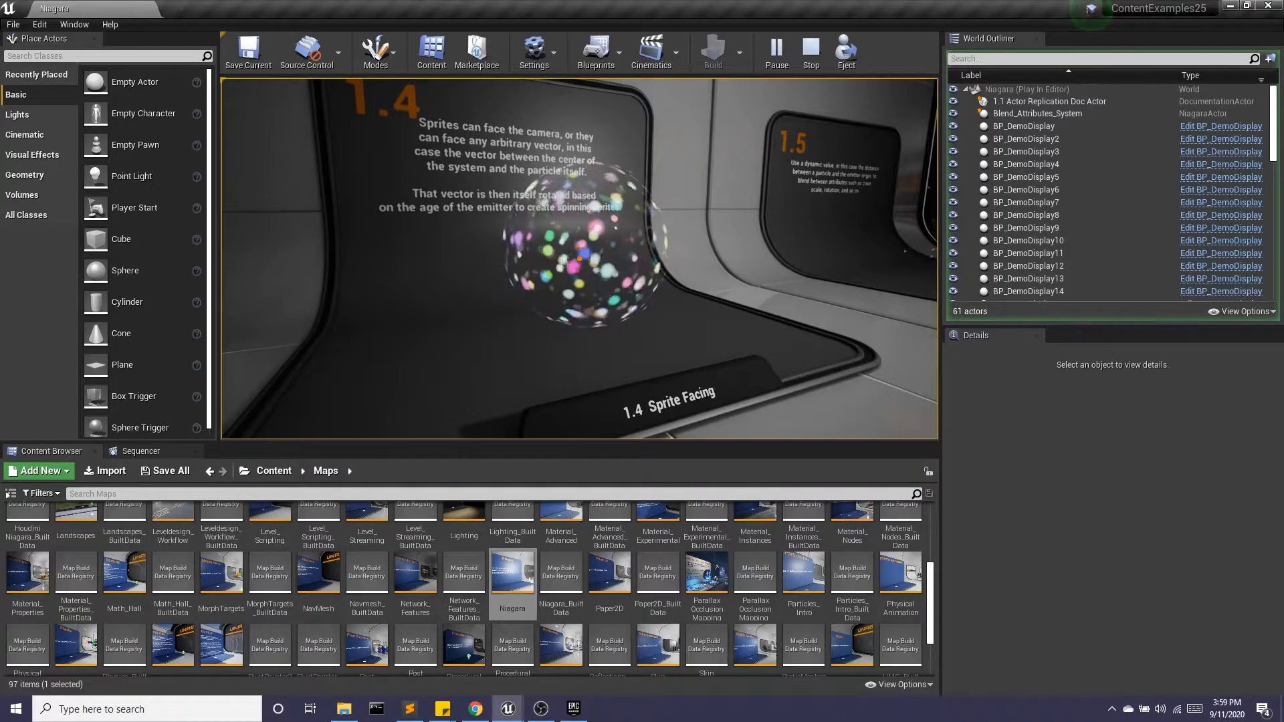
{"action": "key", "text": "d"}
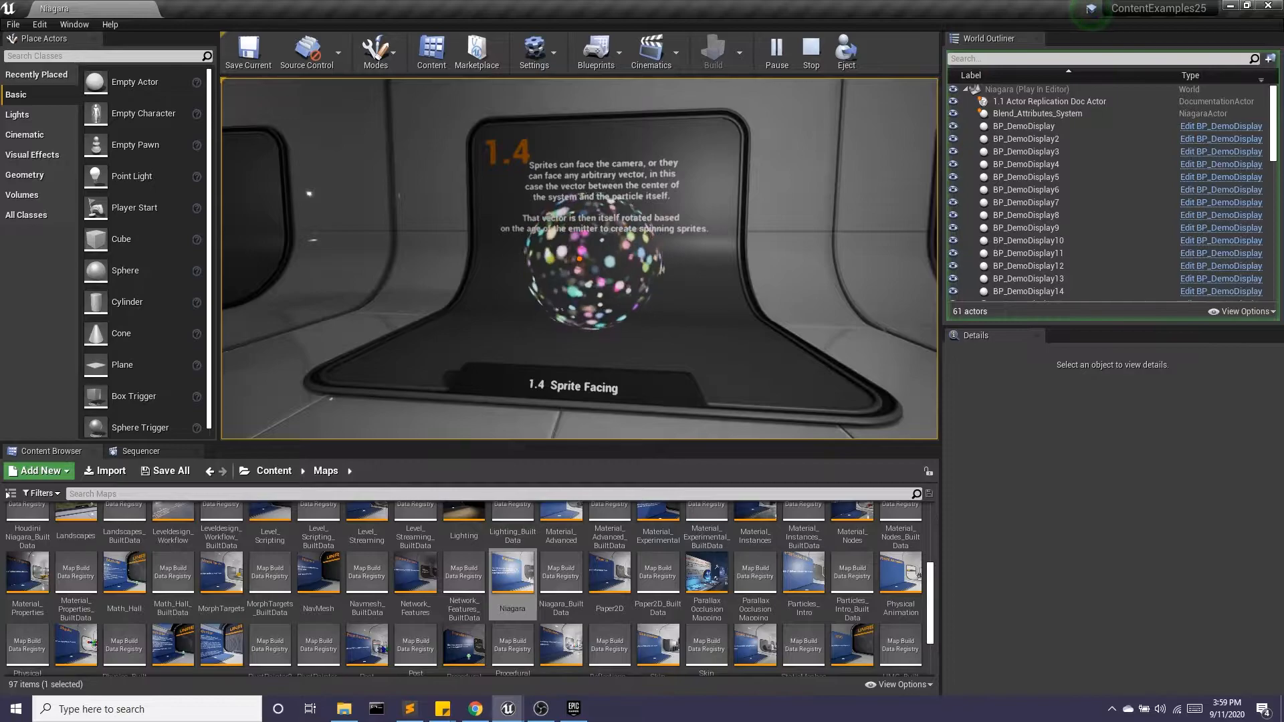
{"action": "key", "text": "Escape"}
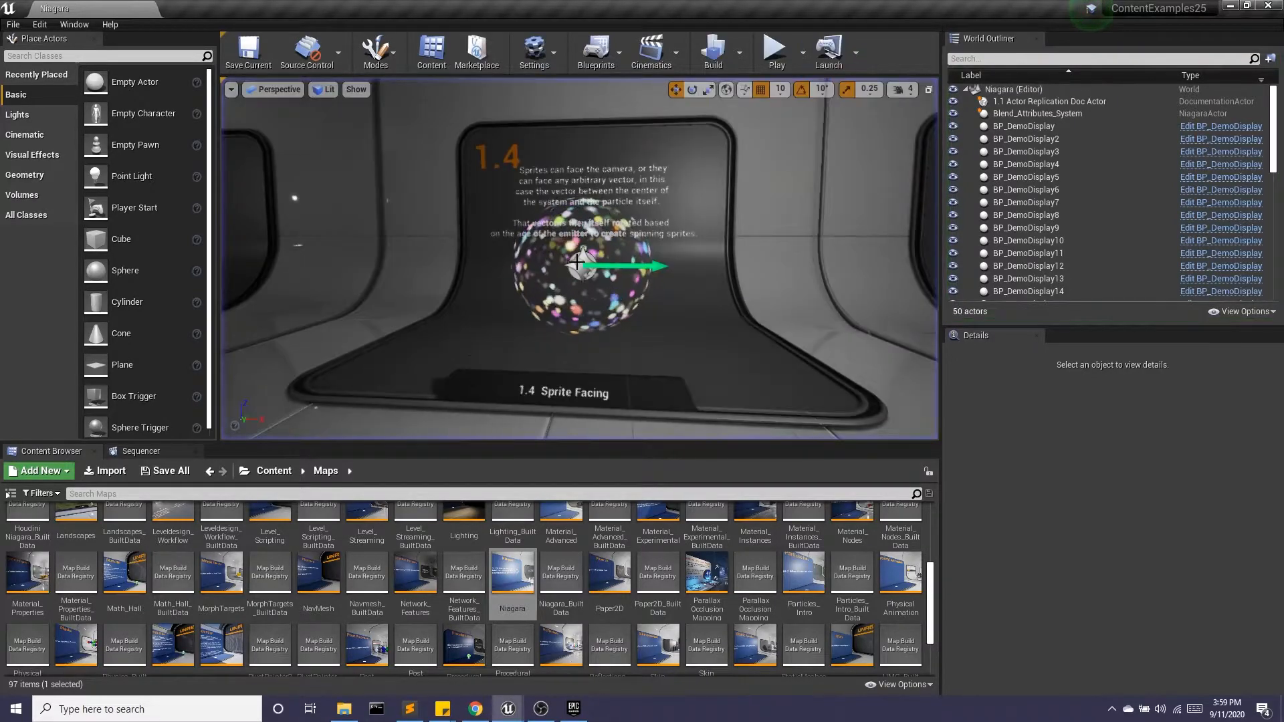
- Select the SpriteFacing_System actor in the 1.4 Sprite Facing display and browse to its source asset
{"action": "scroll", "coordinate": [1104, 194], "scroll_direction": "down", "scroll_amount": 3}
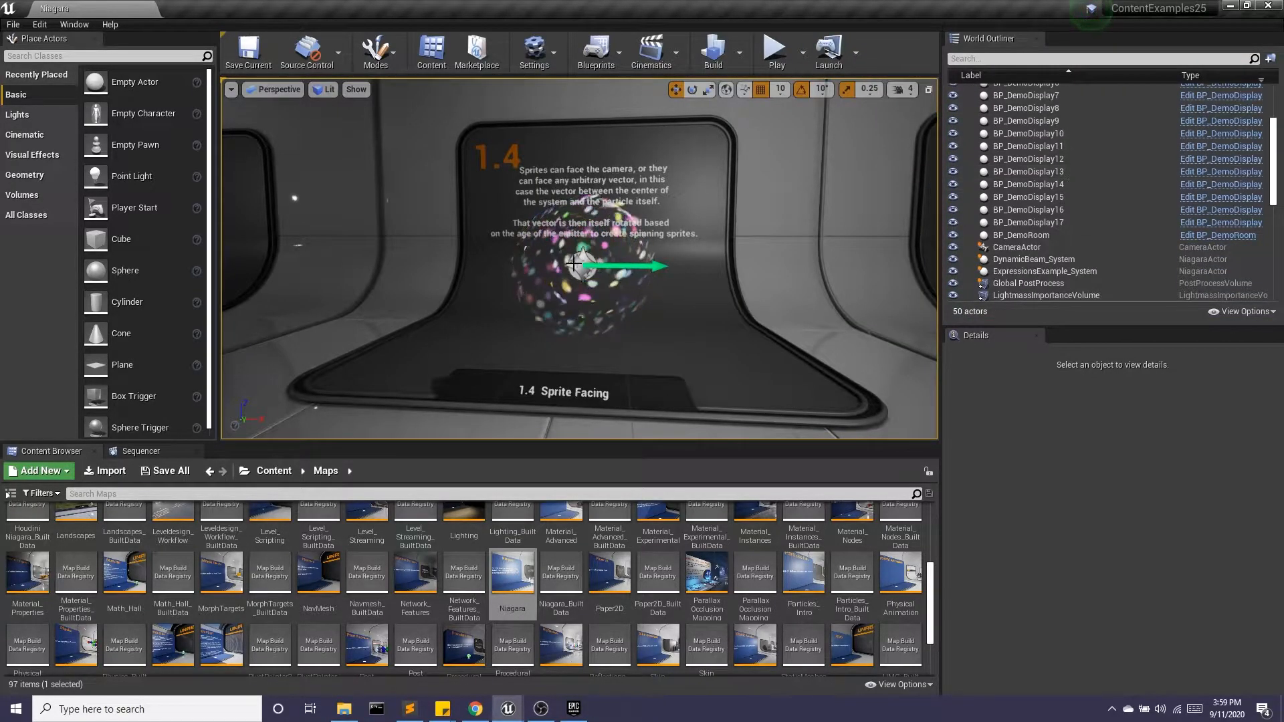
{"action": "left_click", "coordinate": [545, 255]}
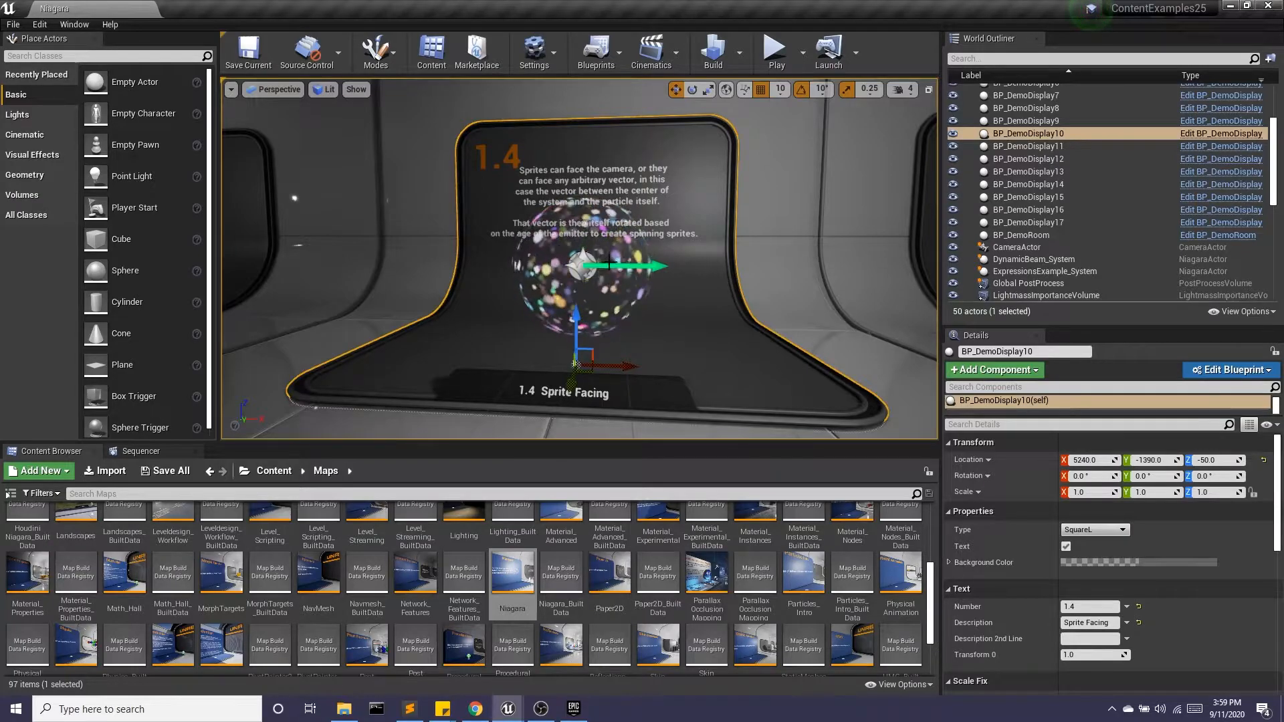
{"action": "right_click_drag", "start_coordinate": [684, 301], "coordinate": [535, 308]}
{"action": "key", "text": "d"}
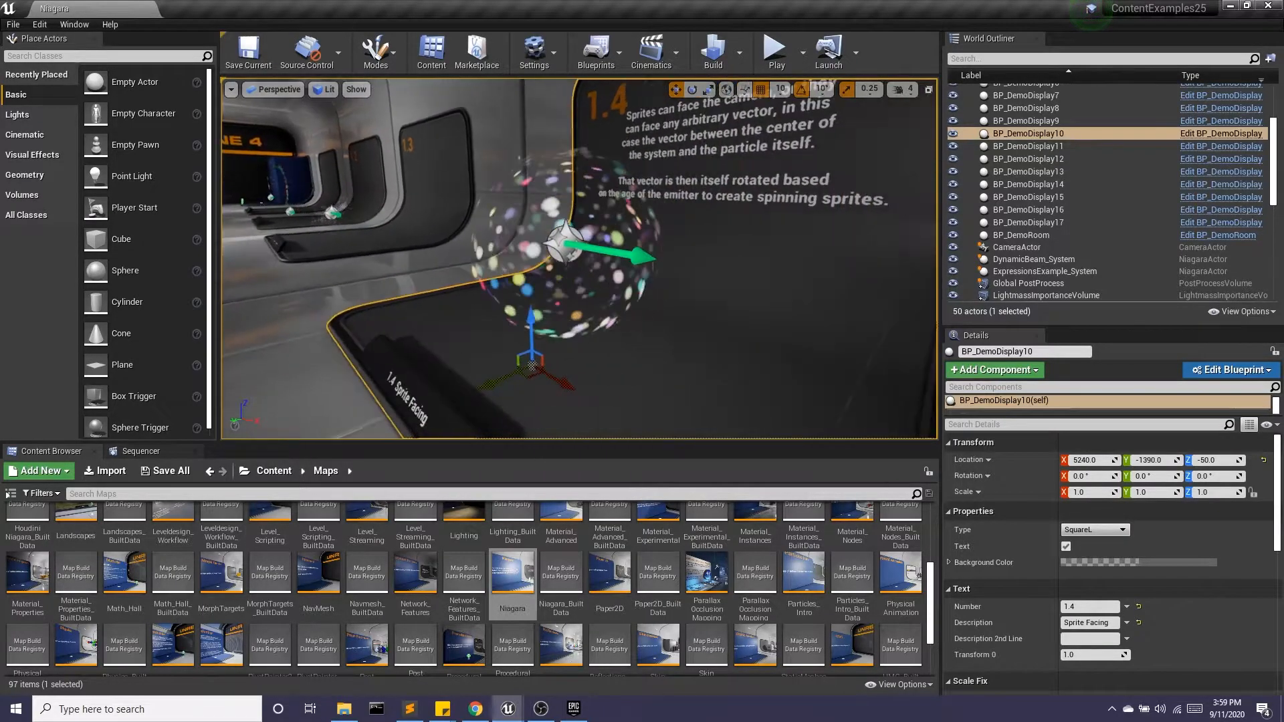
{"action": "left_click", "coordinate": [565, 246]}
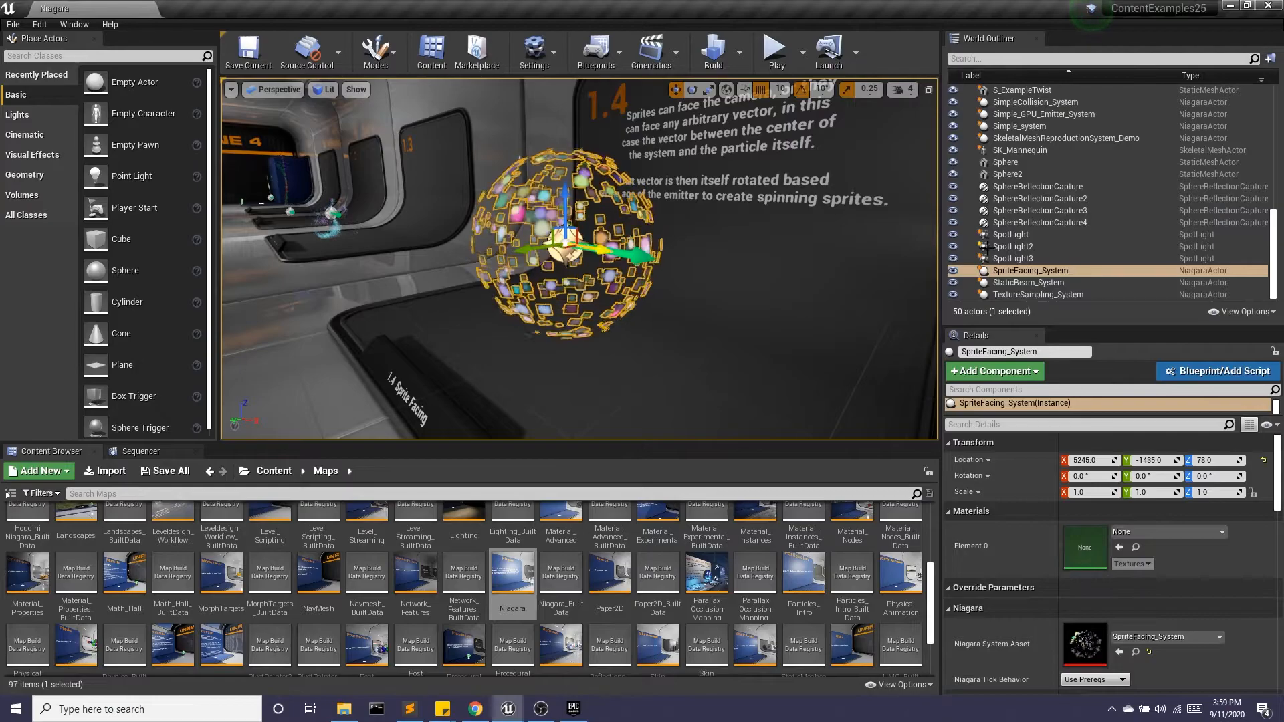
{"action": "right_click", "coordinate": [1015, 271]}
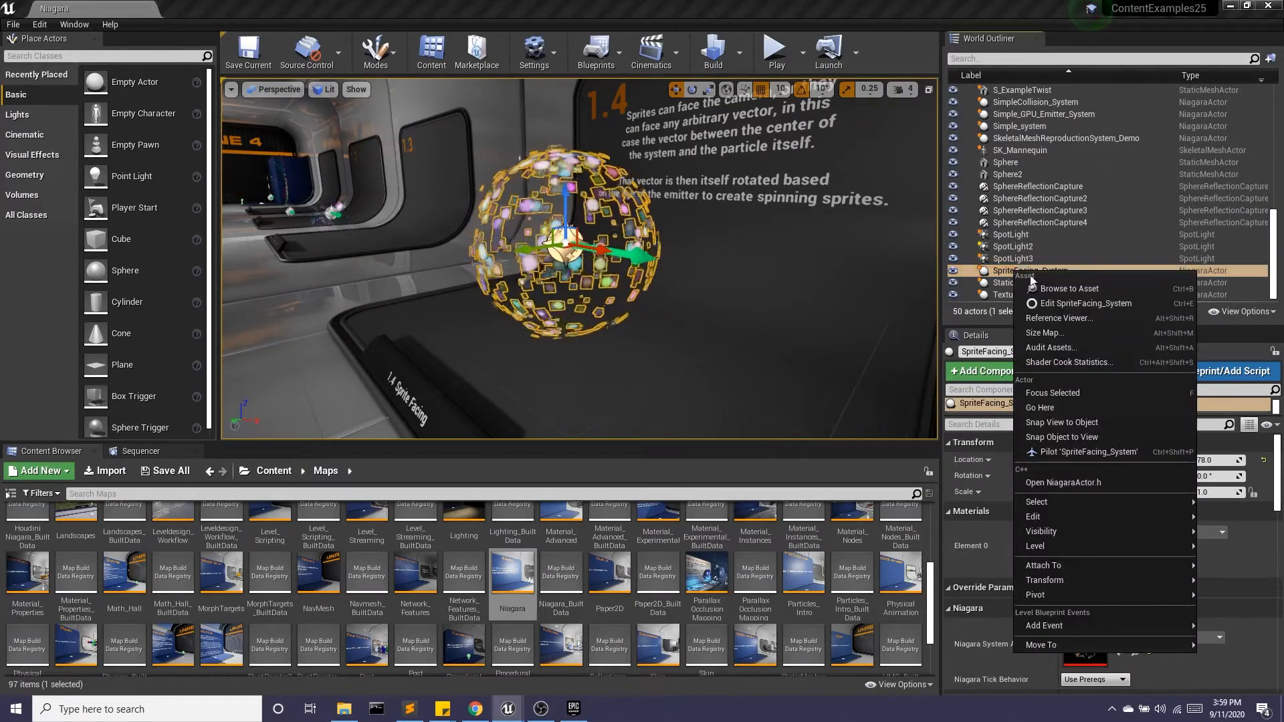
{"action": "left_click", "coordinate": [1097, 291]}
- Migrate the SpriteFacing_System asset with its SpriteFacing emitter to the WorldBuildingDemo project's Content folder
{"action": "right_click", "coordinate": [559, 530]}
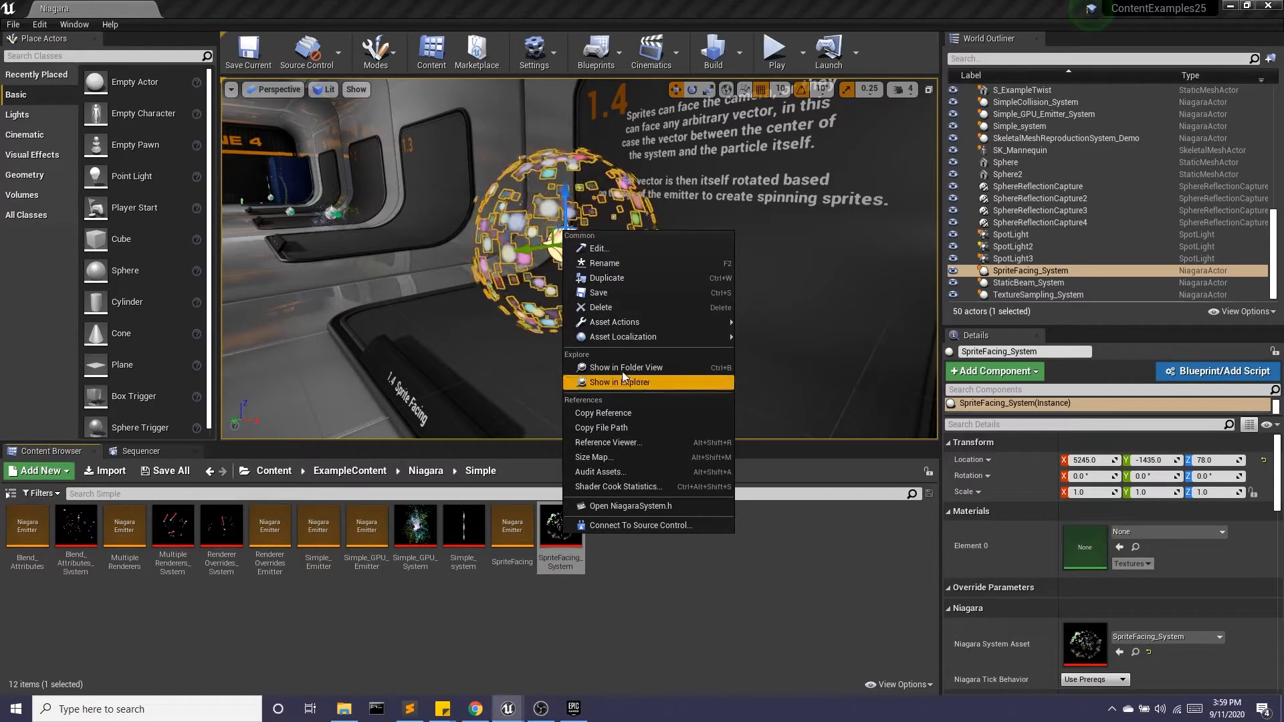
{"action": "mouse_move", "coordinate": [631, 328]}
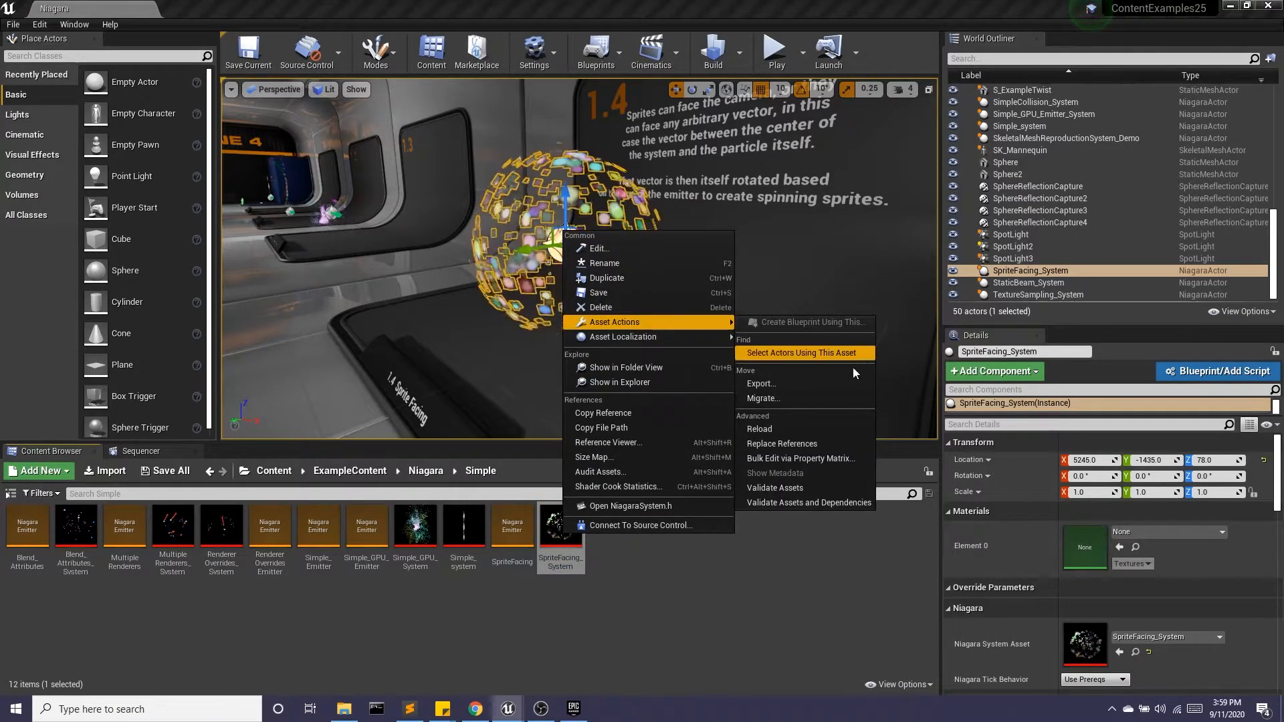
{"action": "left_click", "coordinate": [775, 399]}
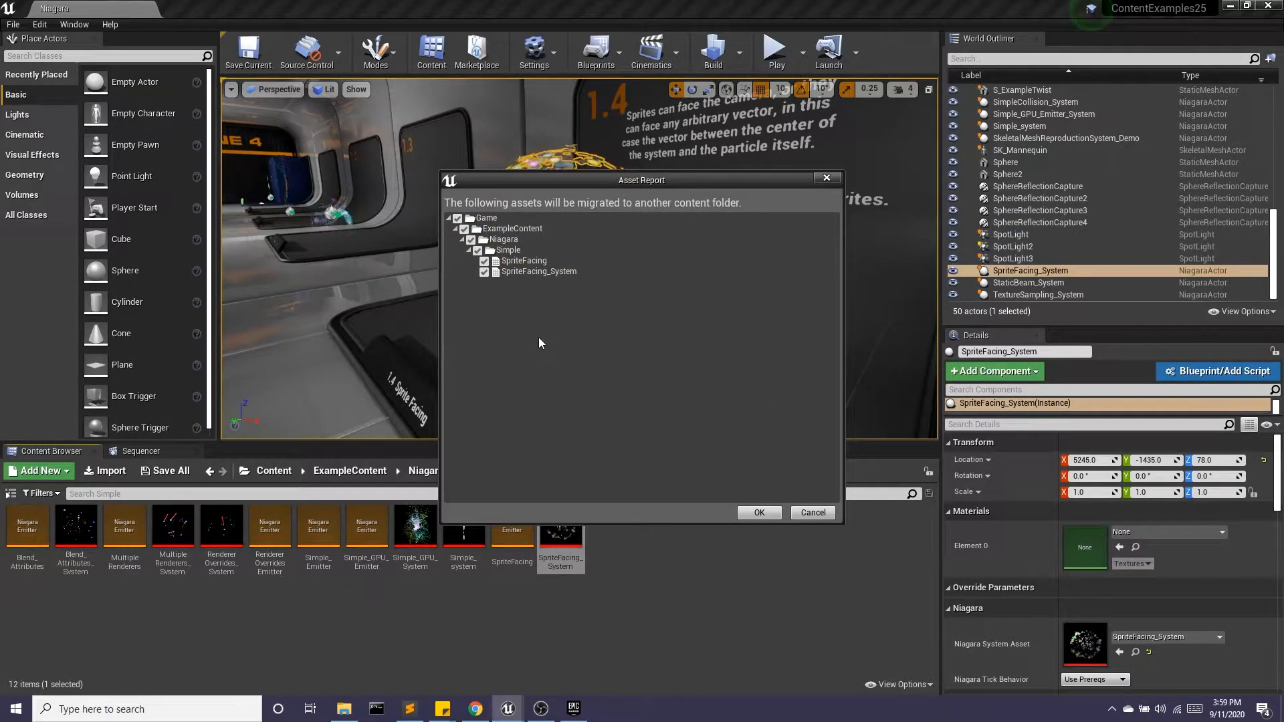
{"action": "left_click_drag", "start_coordinate": [625, 178], "coordinate": [868, 309]}
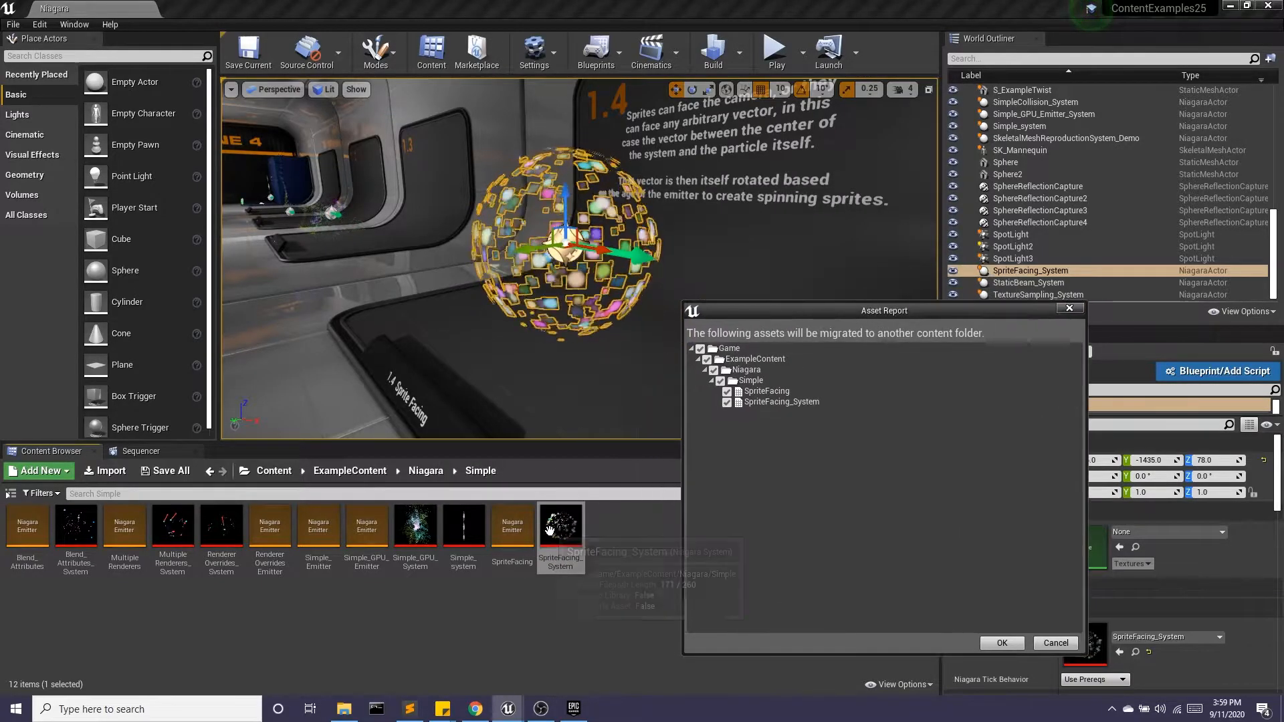
{"action": "left_click_drag", "start_coordinate": [784, 313], "coordinate": [714, 270]}
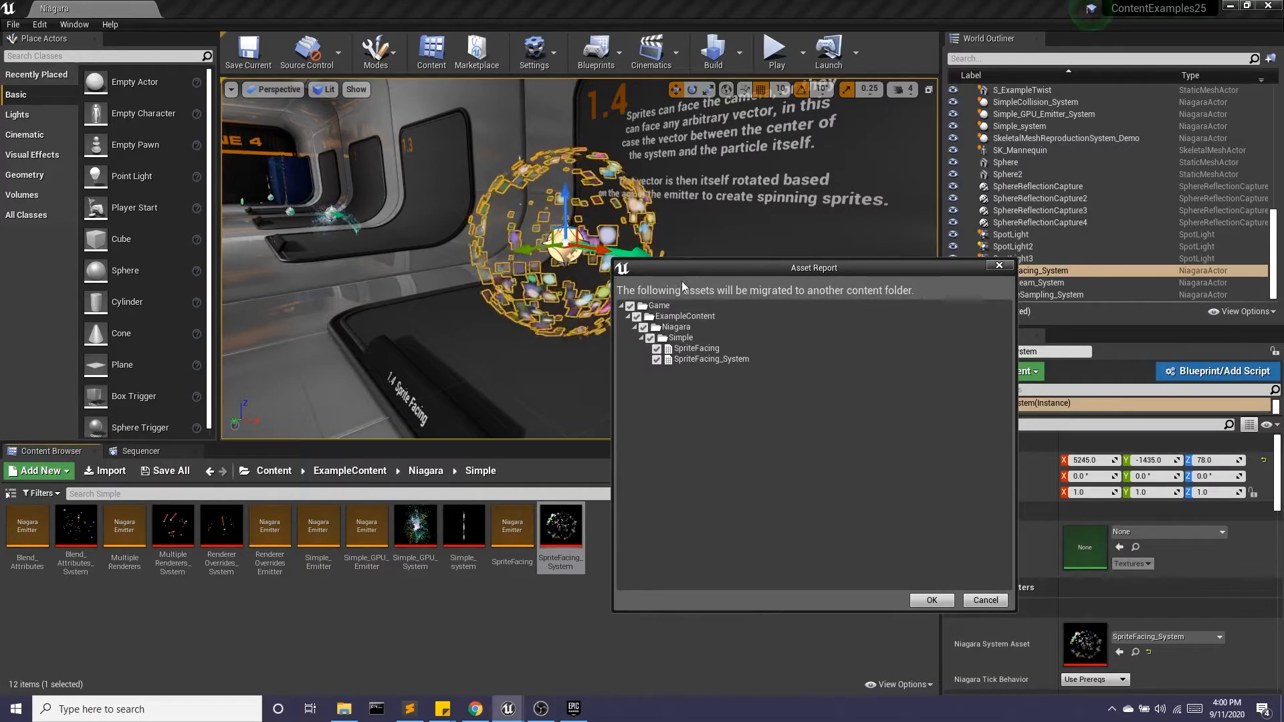
{"action": "left_click", "coordinate": [932, 602]}
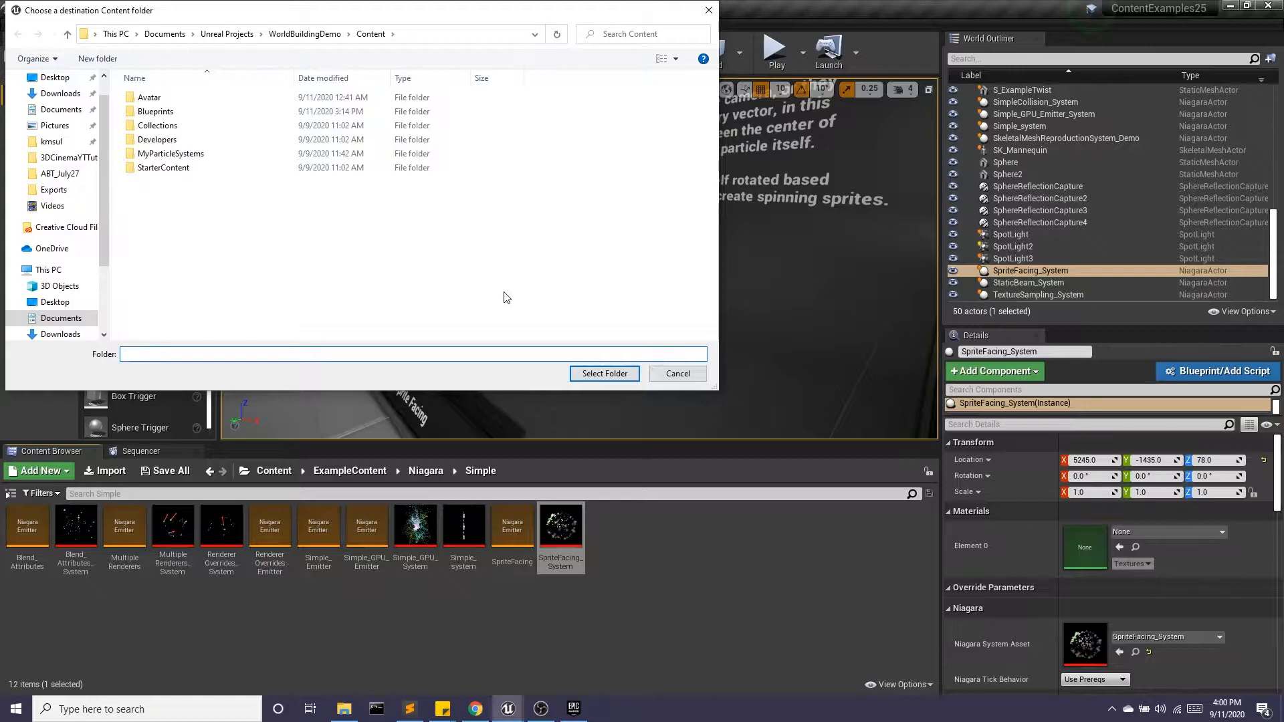
{"action": "mouse_move", "coordinate": [510, 713]}
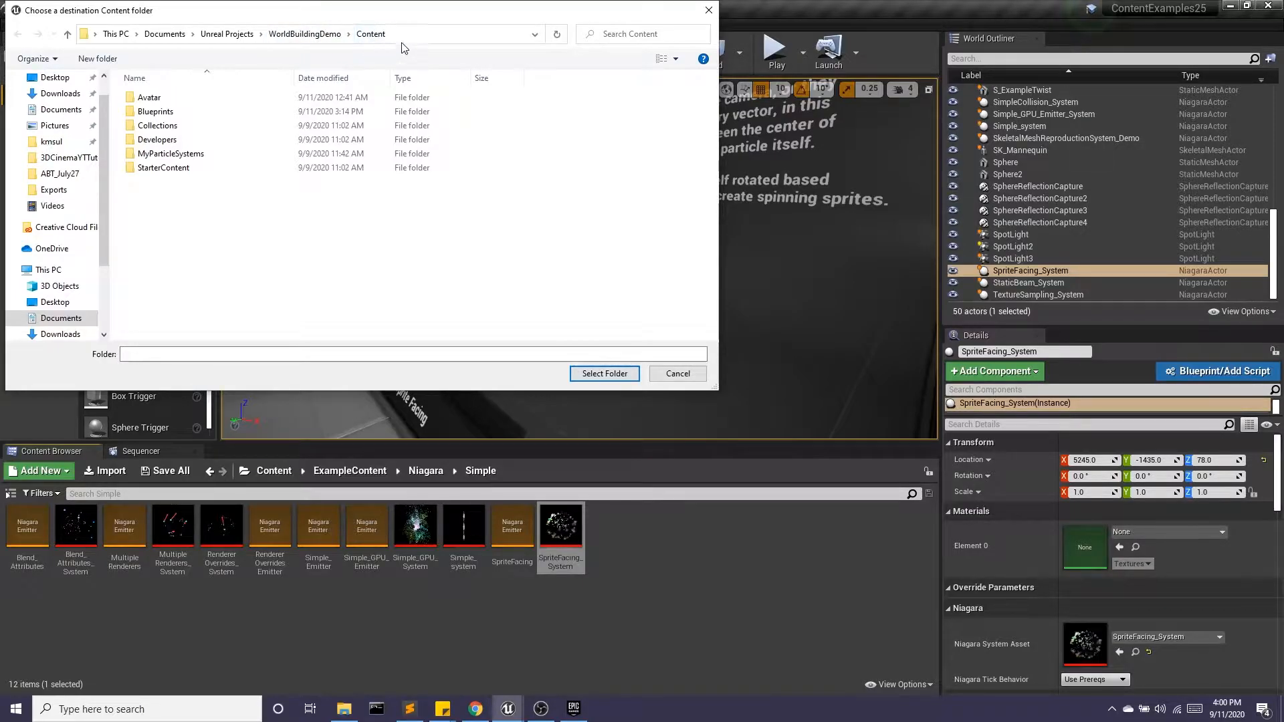
{"action": "left_click", "coordinate": [596, 373]}
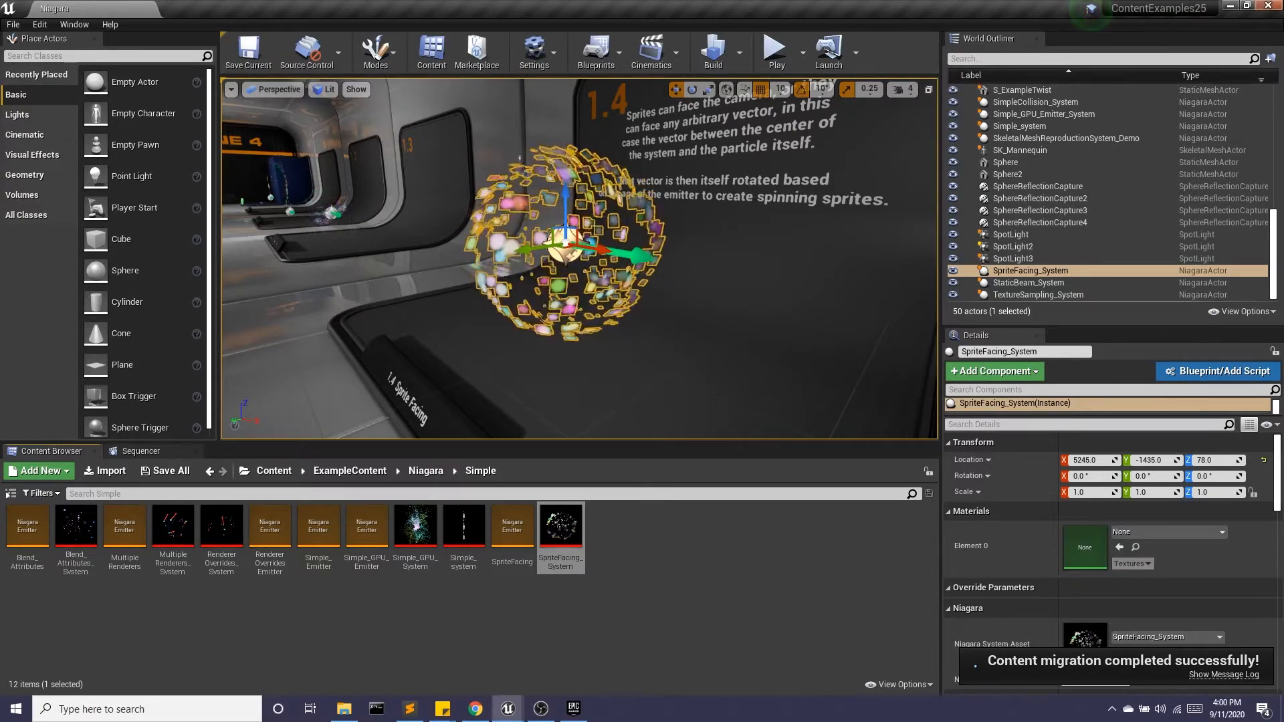
- Switch to the WorldBuildingDemo editor and view the contents of the MyParticleSystems/Ribbon folder
{"action": "left_click", "coordinate": [1274, 5]}
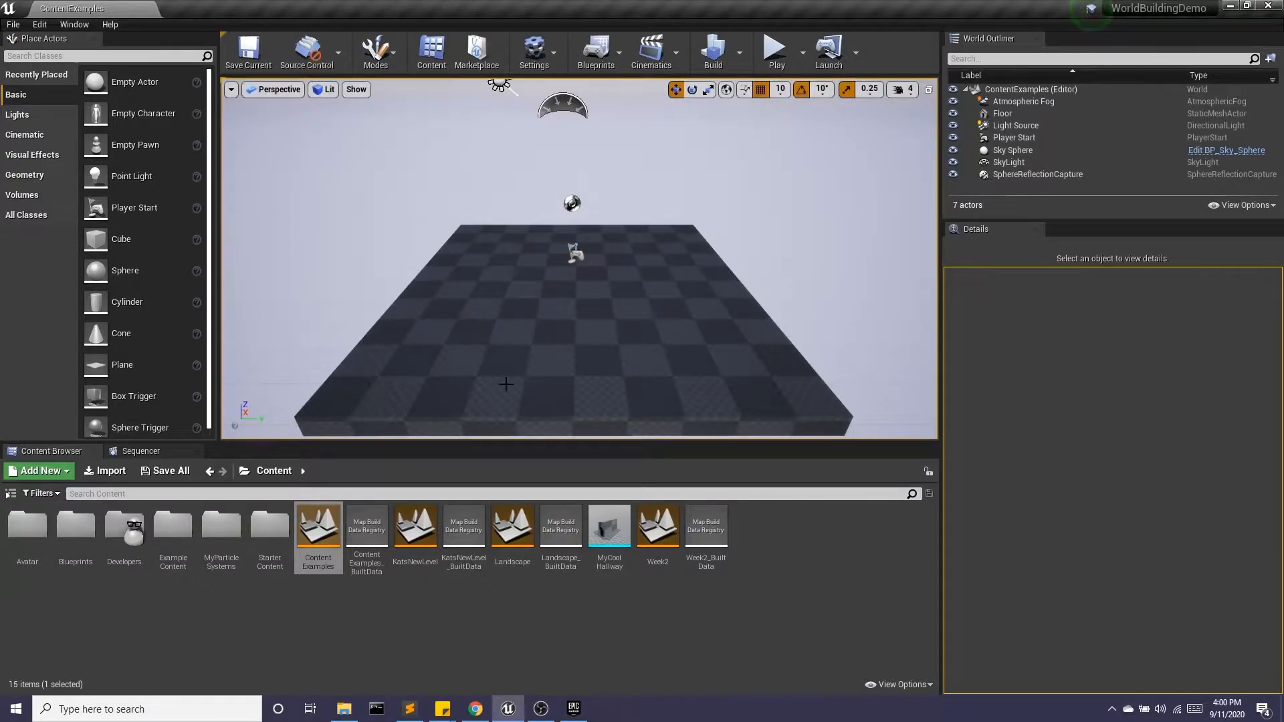
{"action": "double_click", "coordinate": [223, 545]}
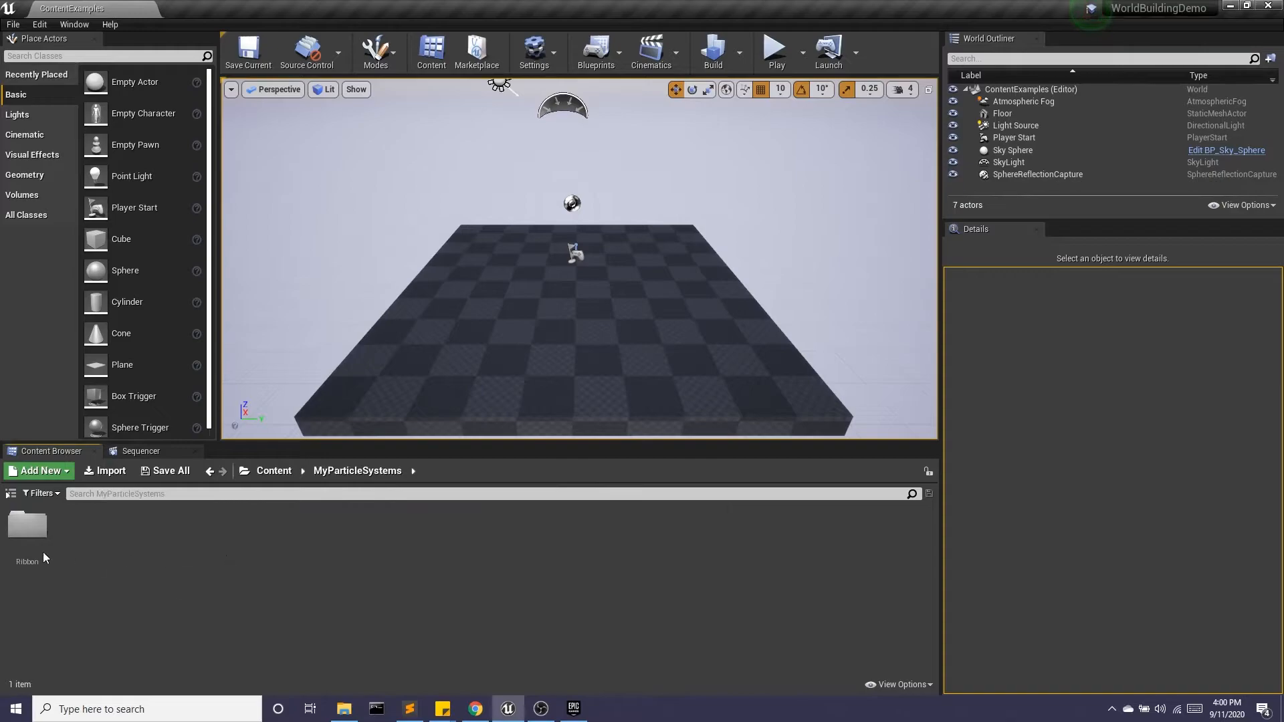
{"action": "double_click", "coordinate": [28, 532]}
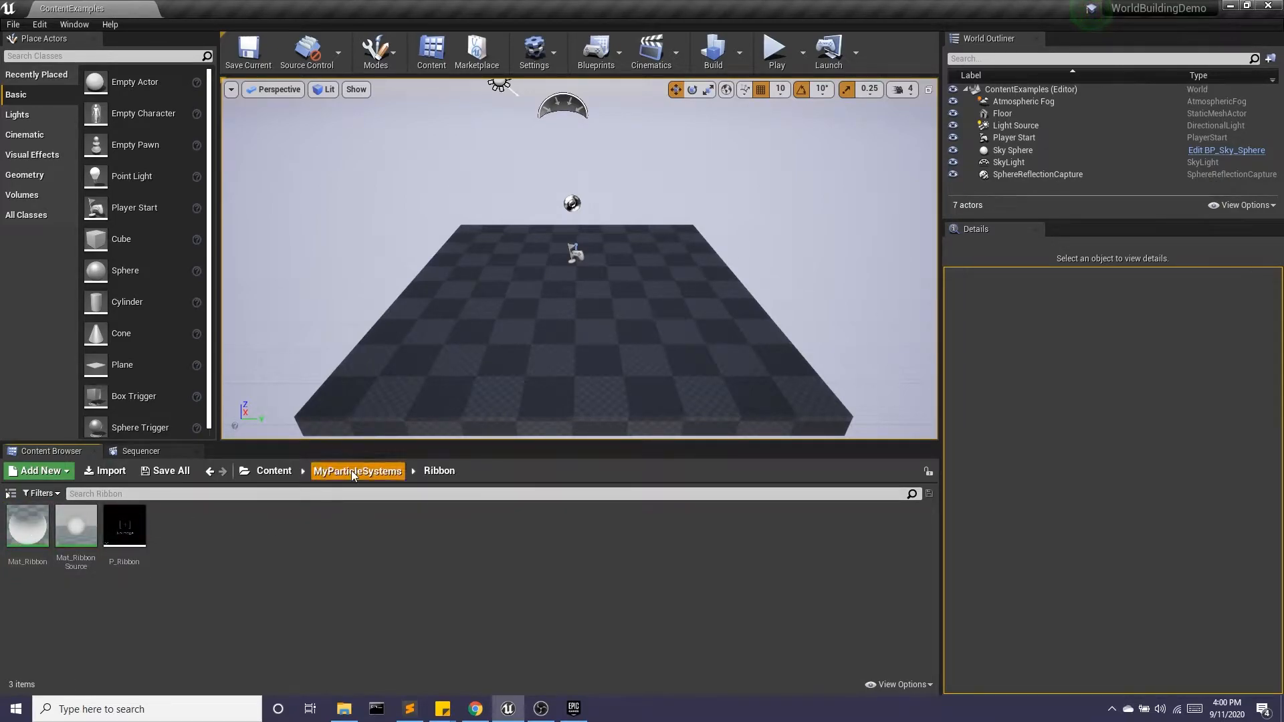
- Open the ExampleContent/Niagara/Simple folder in the project's Content to reach the migrated assets
{"action": "left_click", "coordinate": [274, 471]}
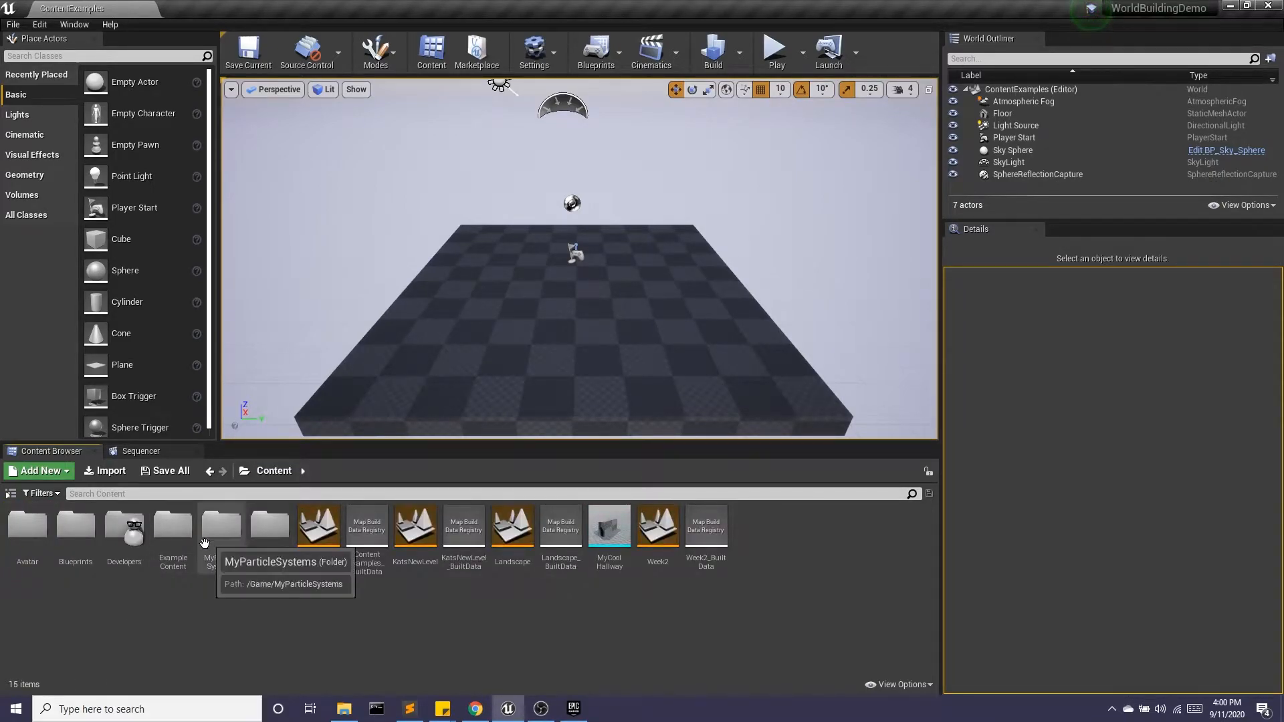
{"action": "double_click", "coordinate": [172, 527]}
{"action": "double_click", "coordinate": [31, 532]}
{"action": "double_click", "coordinate": [30, 532]}
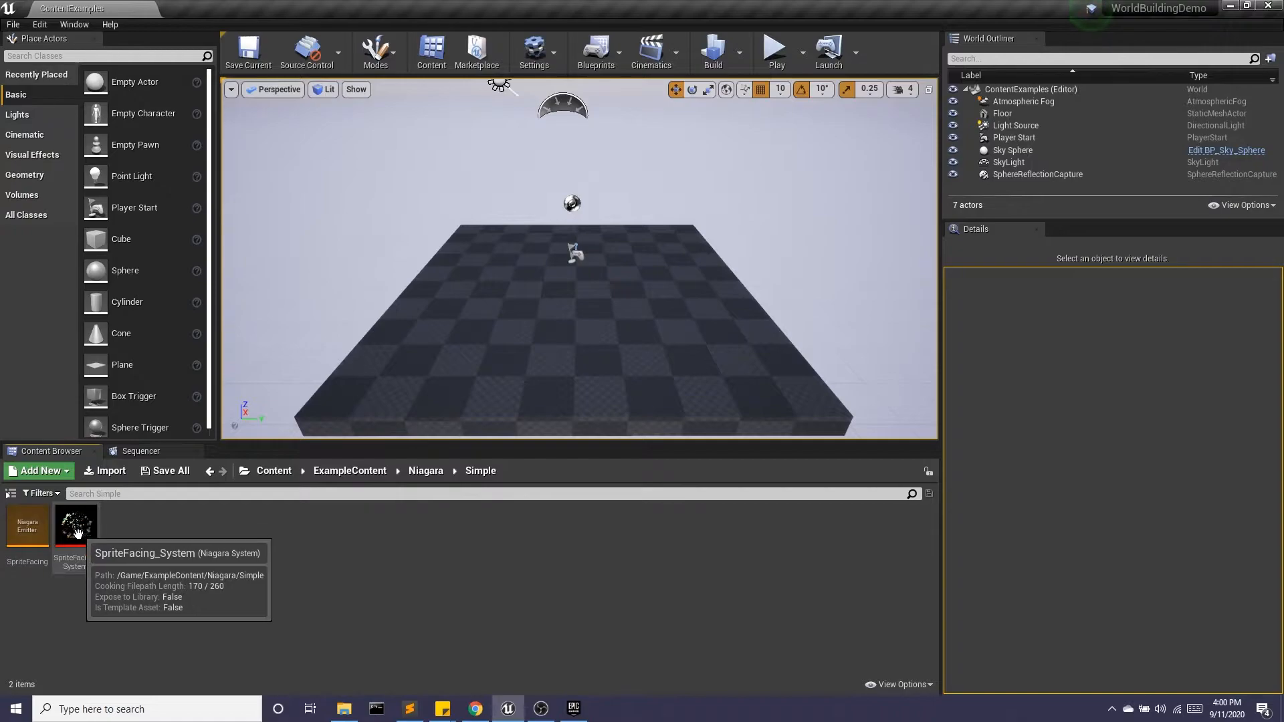
- Place the SpriteFacing_System Niagara system near the middle of the floor and raise it above the surface
{"action": "left_click_drag", "start_coordinate": [75, 535], "coordinate": [560, 315]}
{"action": "right_click_drag", "start_coordinate": [585, 212], "coordinate": [482, 228]}
{"action": "left_click_drag", "start_coordinate": [586, 212], "coordinate": [634, 191]}
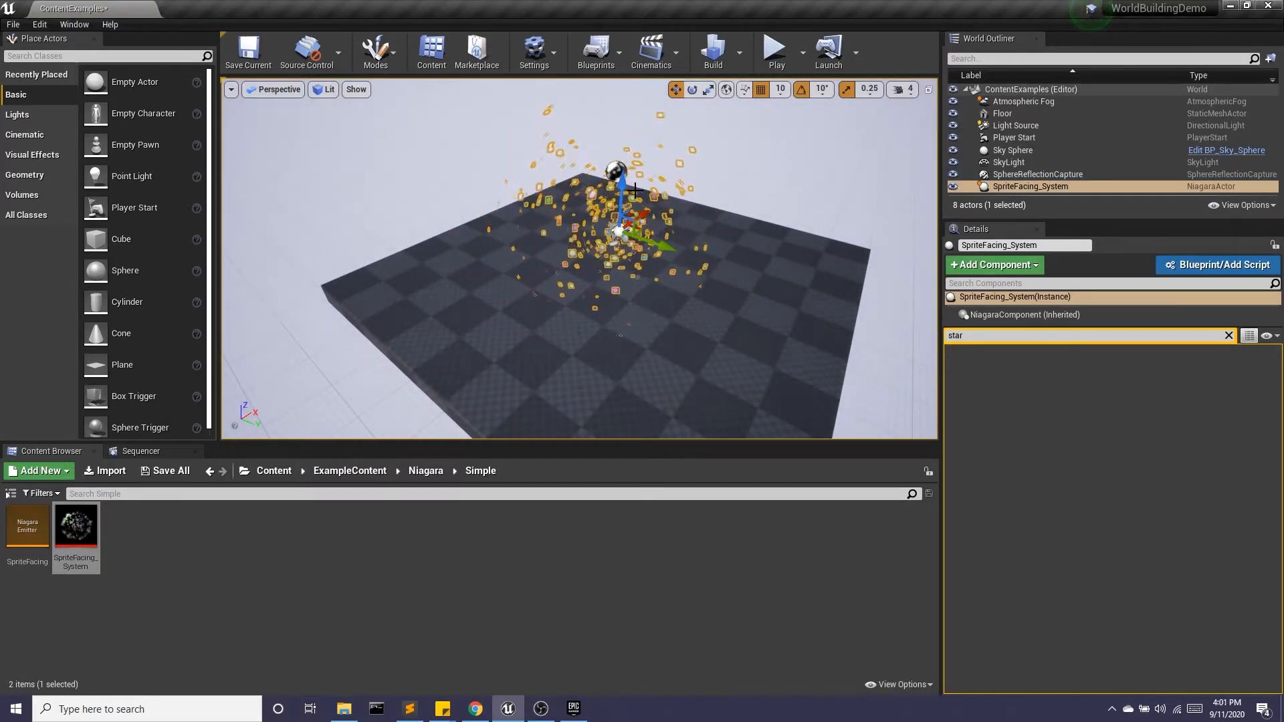
- Save the current level, then play it and take control to examine the placed particle effect in game
{"action": "left_click", "coordinate": [262, 58]}
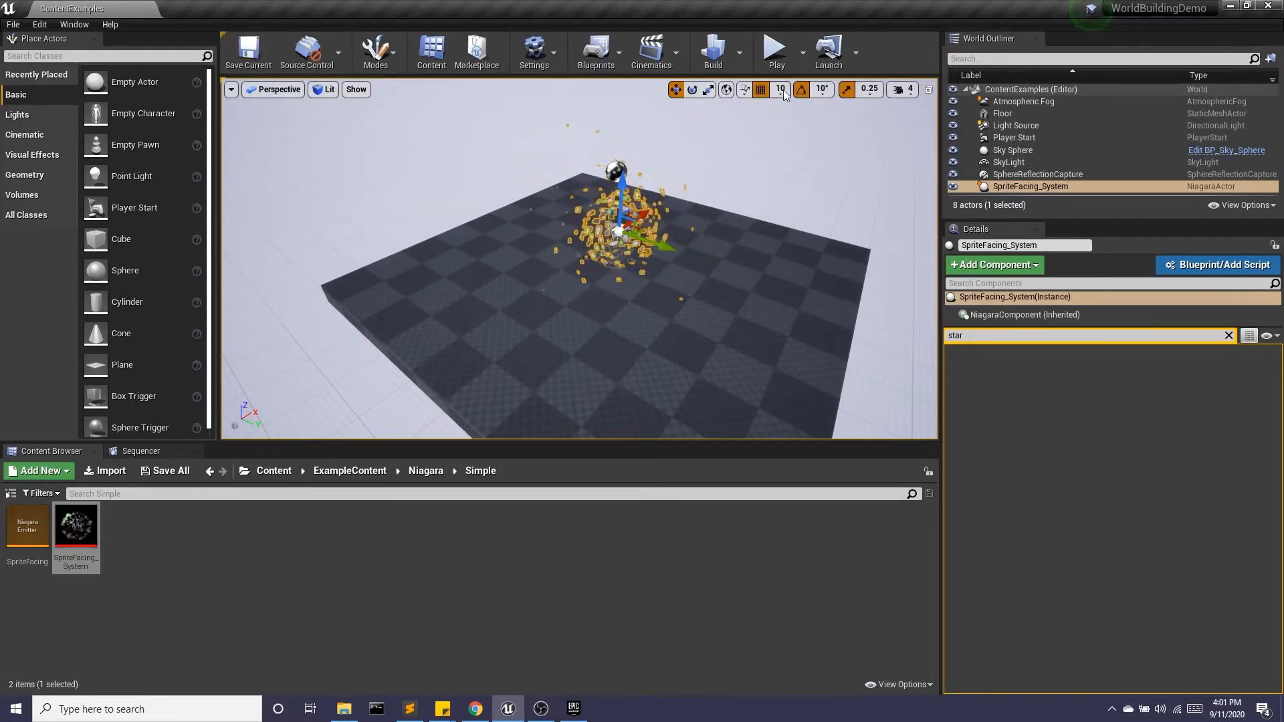
{"action": "left_click", "coordinate": [775, 51]}
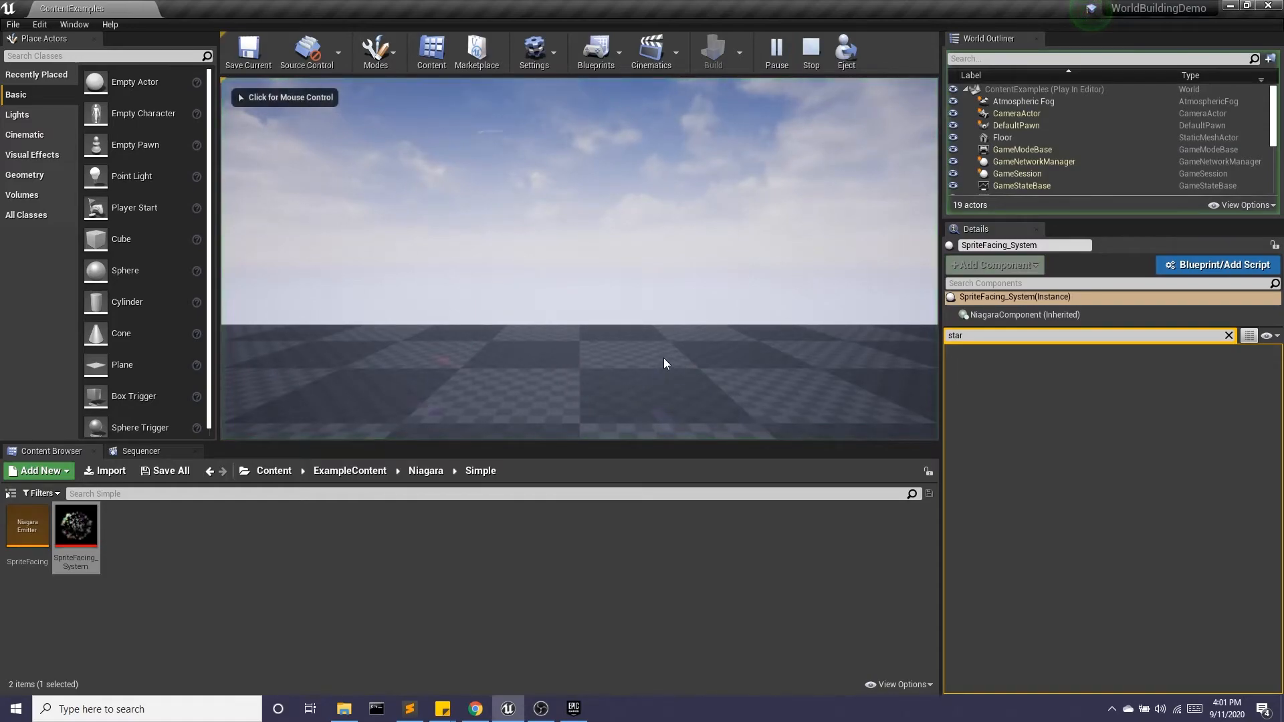
{"action": "left_click", "coordinate": [664, 352]}
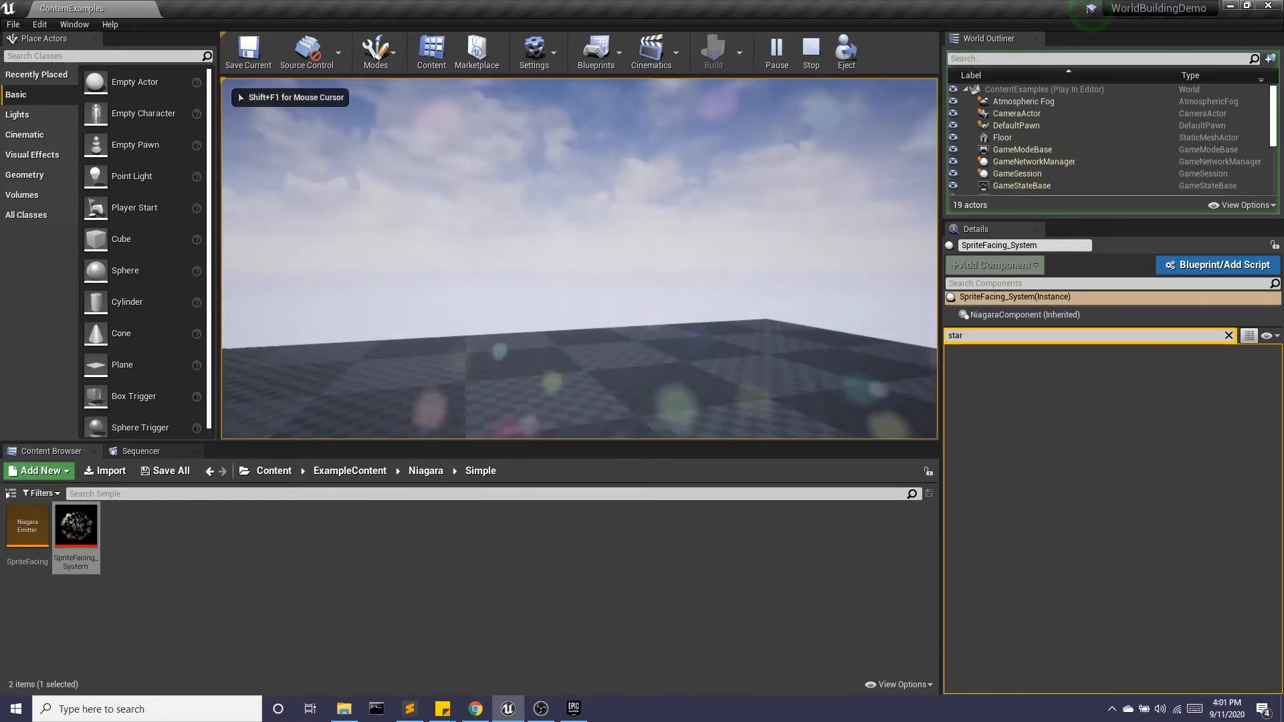